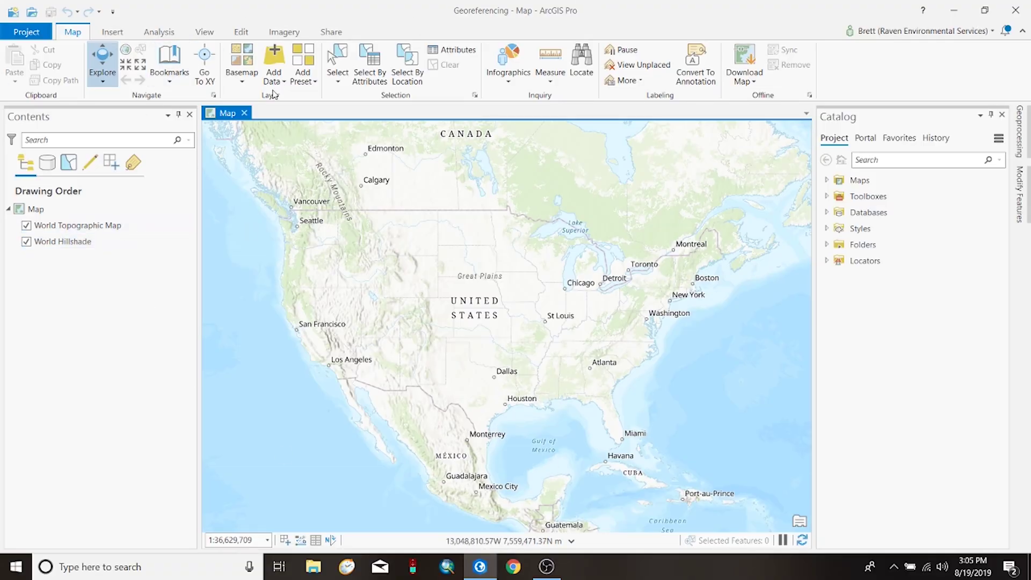
# Switch the basemap from Topographic to World Imagery and nudge the view up-left
pyautogui.click(241, 82)
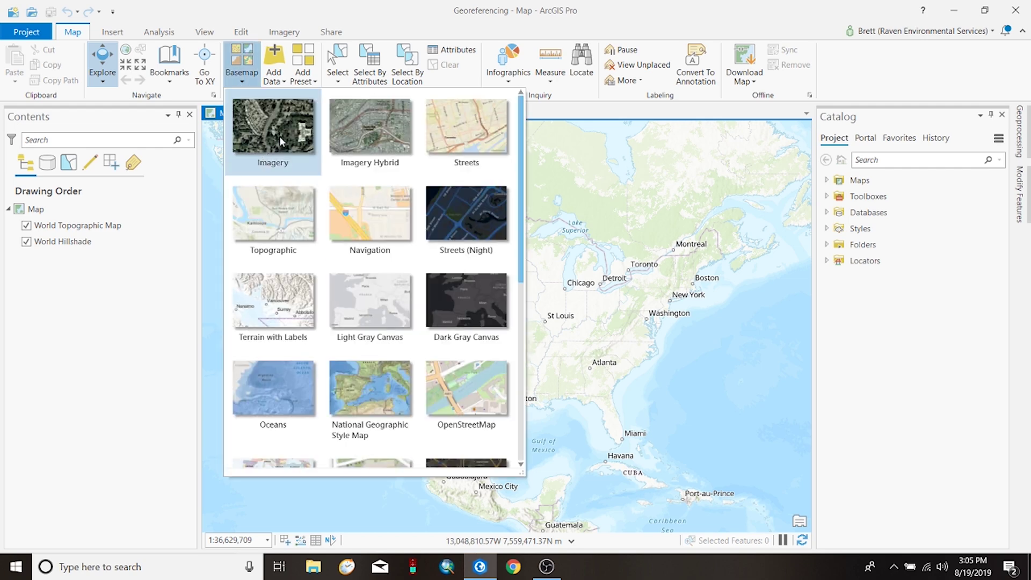
pyautogui.click(285, 136)
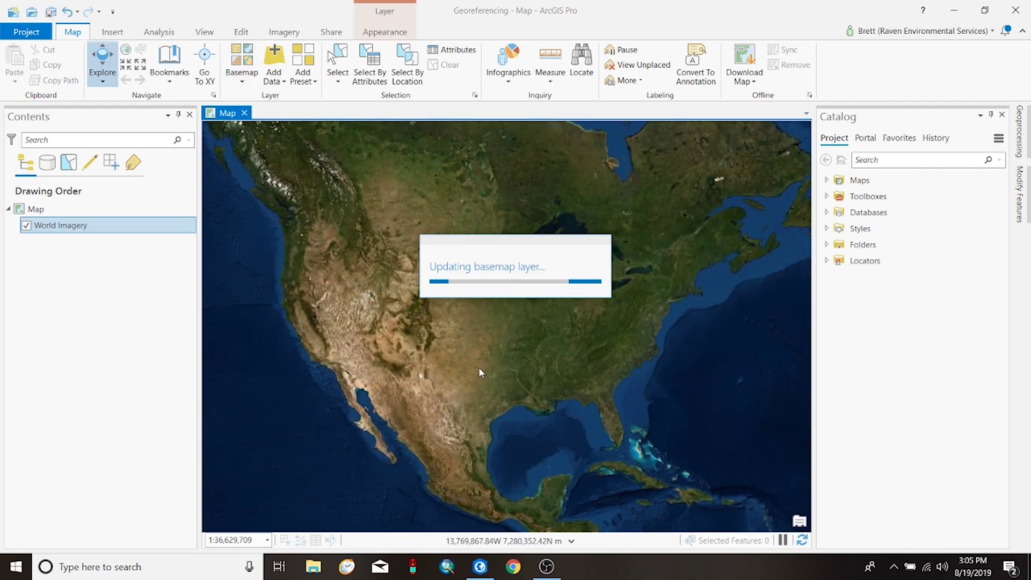
pyautogui.moveTo(571, 442); pyautogui.dragTo(512, 387)
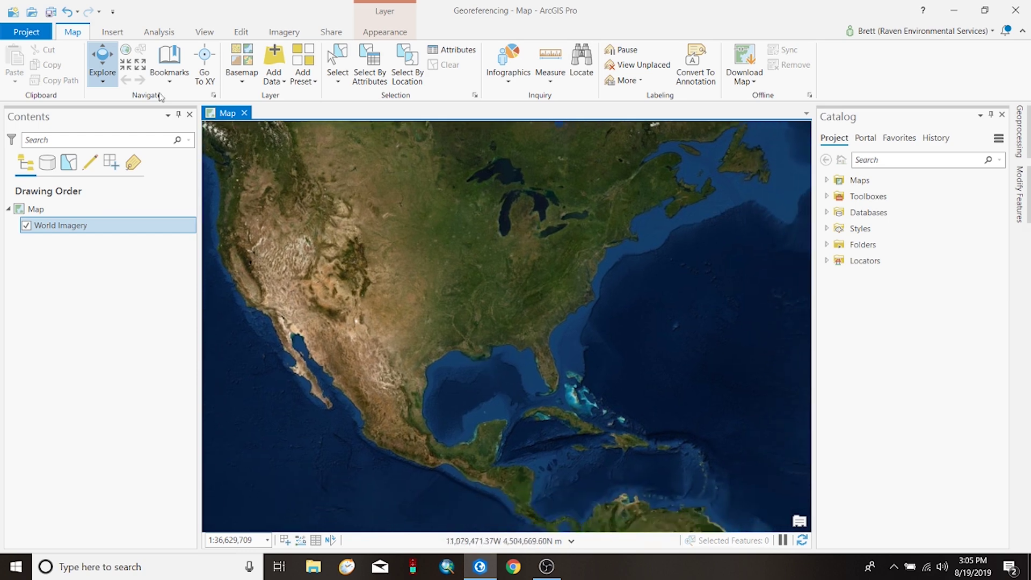
# Add Port of Houston-Map.jpg from file, zoom out to centre the bay, and select its layer
pyautogui.click(279, 80)
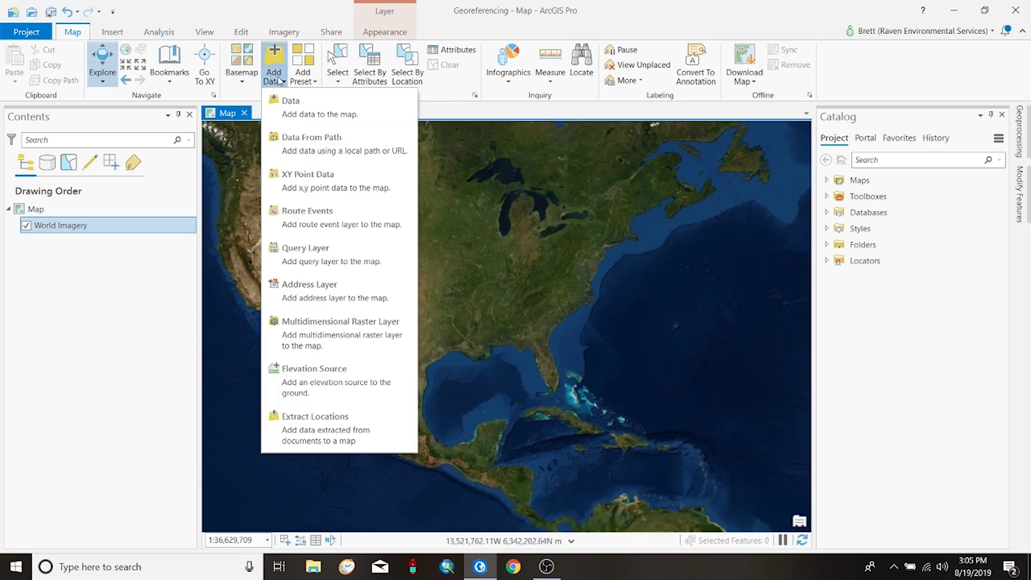
pyautogui.click(317, 105)
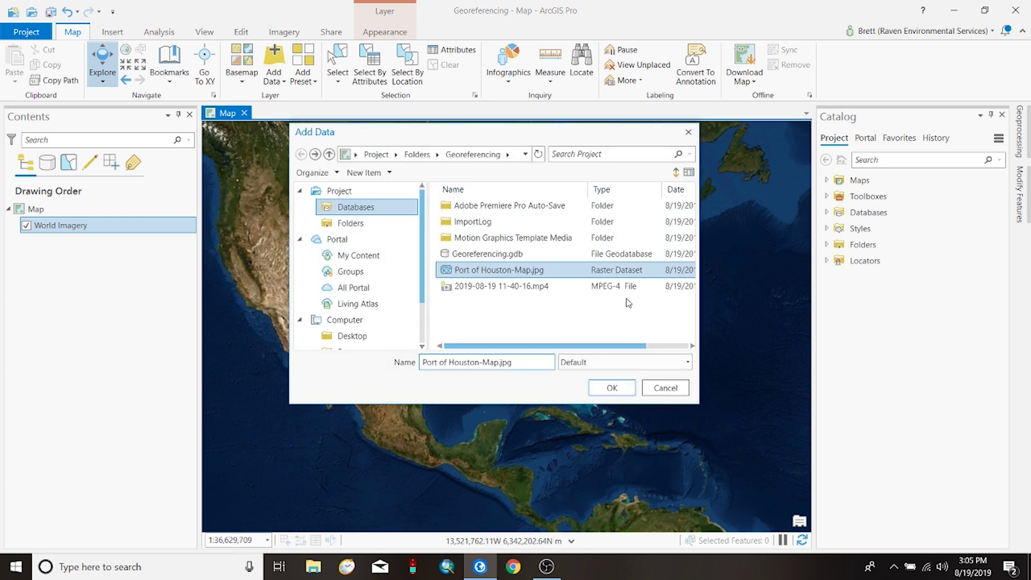
pyautogui.click(611, 390)
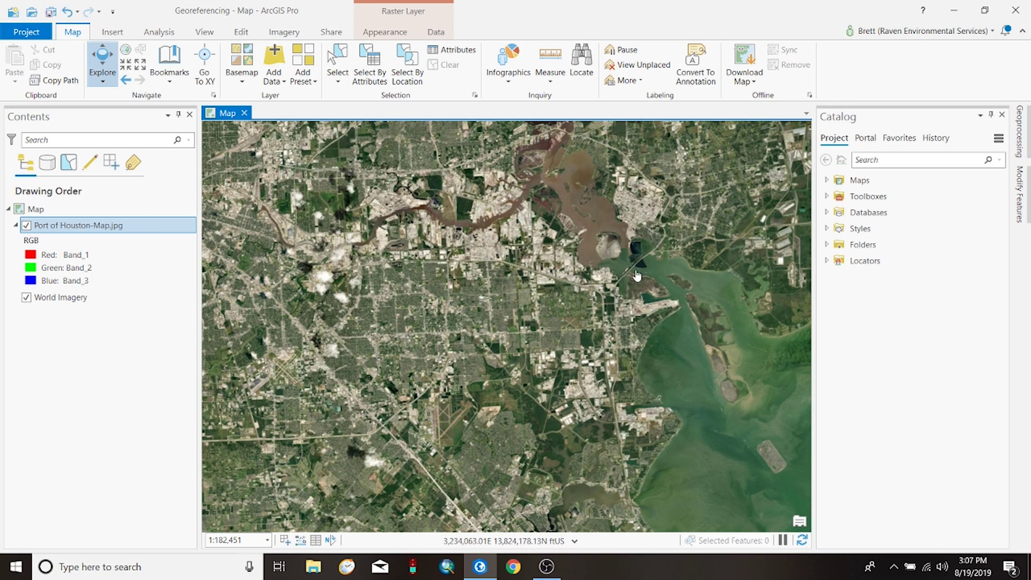
pyautogui.scroll(-3, 637, 275)
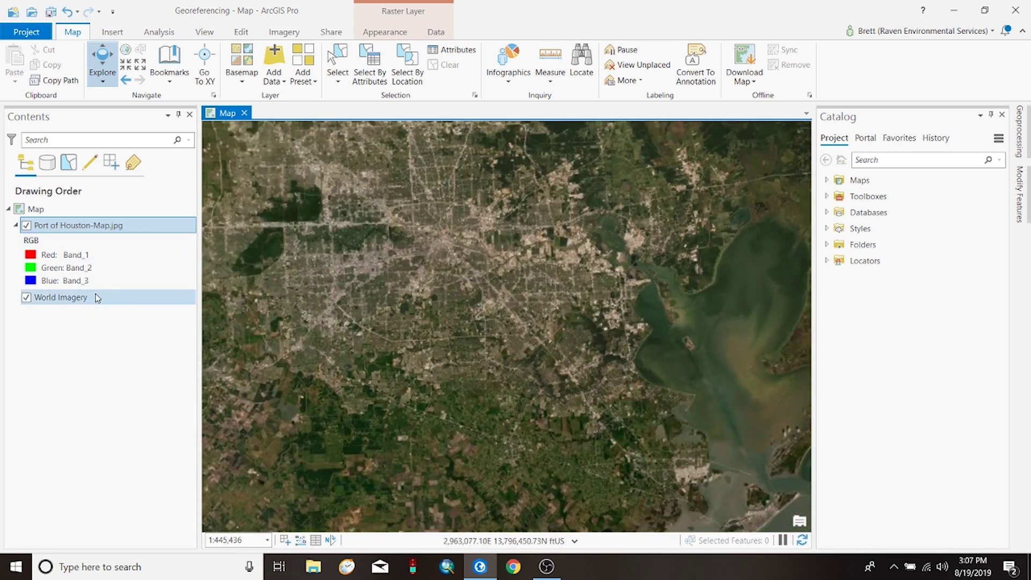
pyautogui.moveTo(554, 311); pyautogui.dragTo(493, 326)
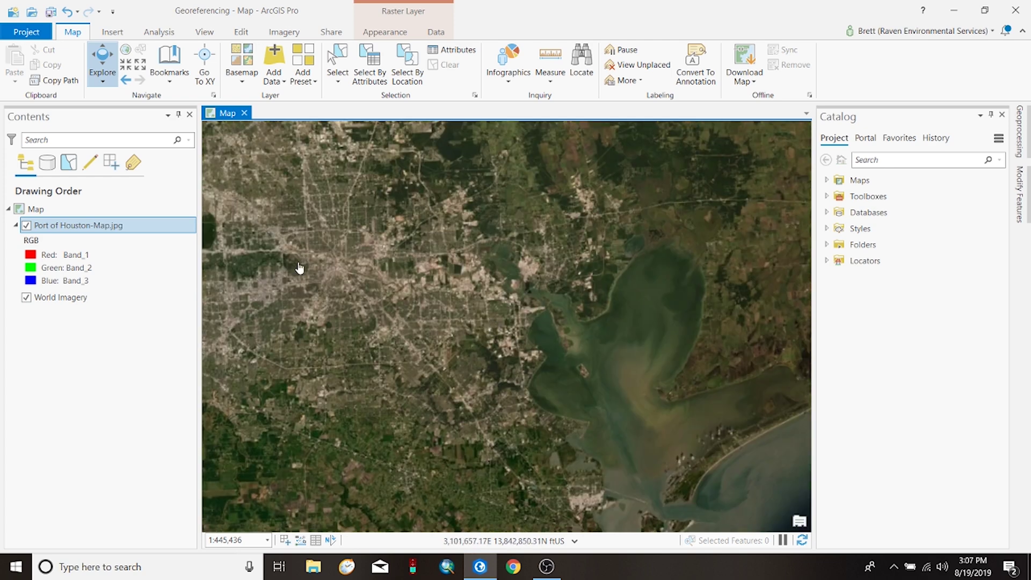
pyautogui.click(82, 228)
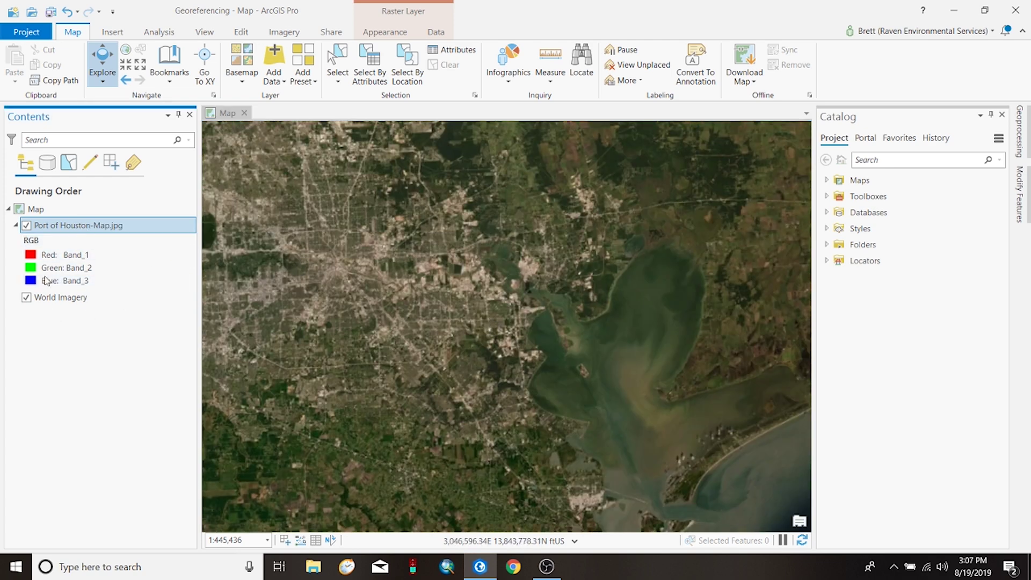
# Zoom to the Port of Houston-Map.jpg layer's full extent and nudge the image slightly
pyautogui.rightClick(80, 225)
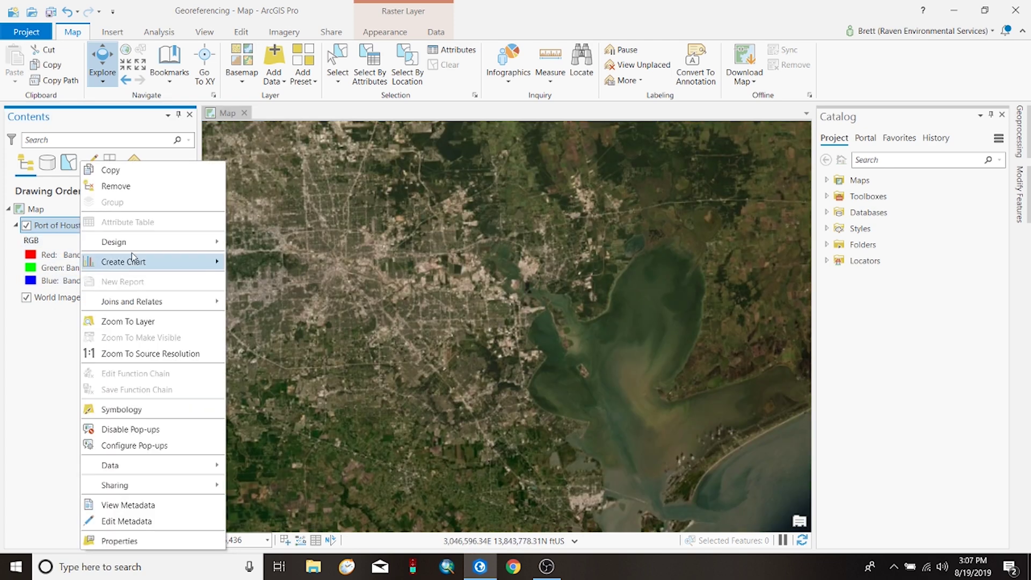
pyautogui.click(152, 321)
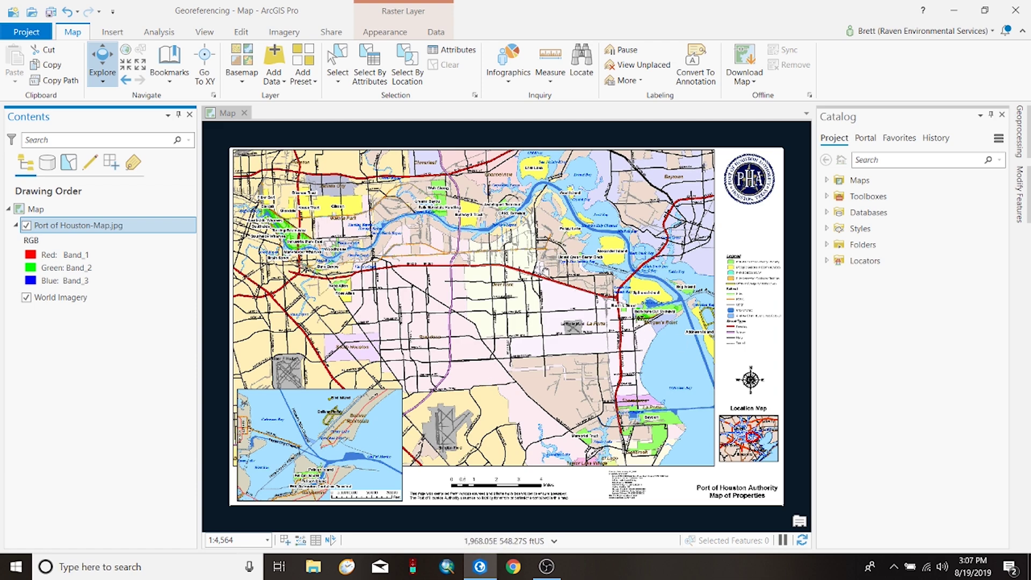
pyautogui.moveTo(505, 322)
pyautogui.mouseDown()
pyautogui.moveTo(447, 392)
pyautogui.moveTo(523, 330)
pyautogui.moveTo(495, 332)
pyautogui.mouseUp()
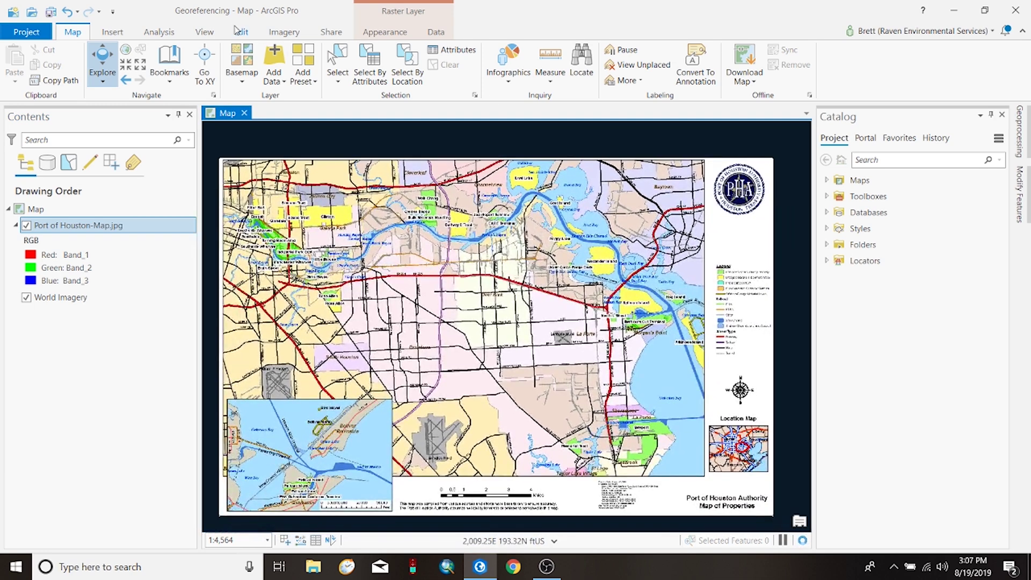
# Start georeferencing Port of Houston-Map.jpg from Imagery and activate Add Control Points
pyautogui.click(280, 33)
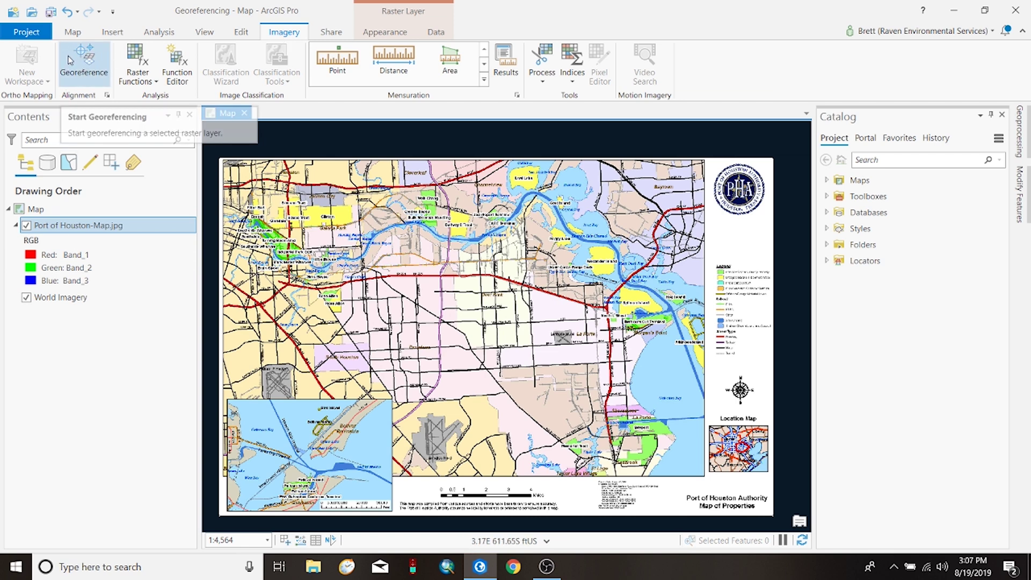
pyautogui.click(93, 65)
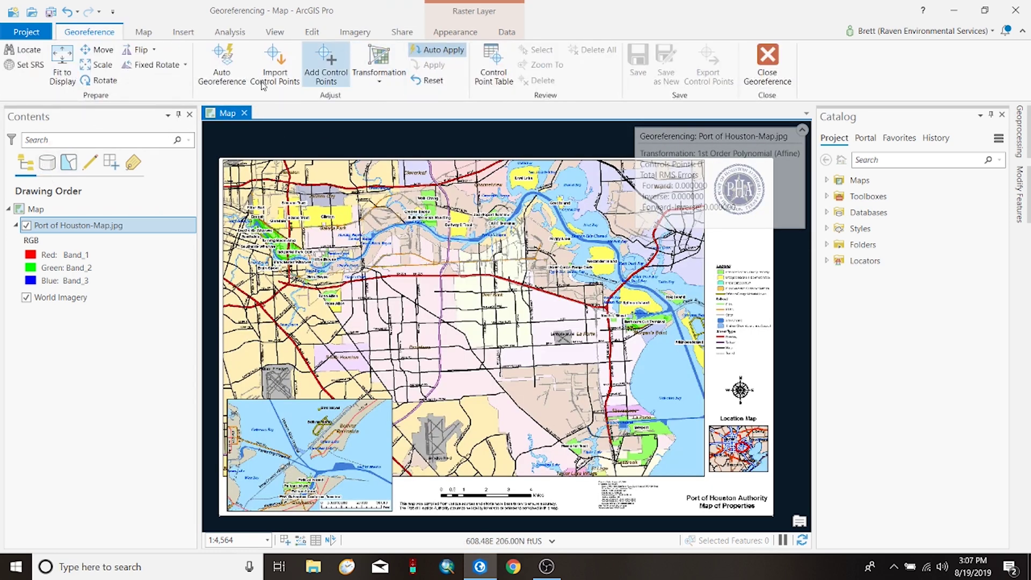
pyautogui.click(338, 71)
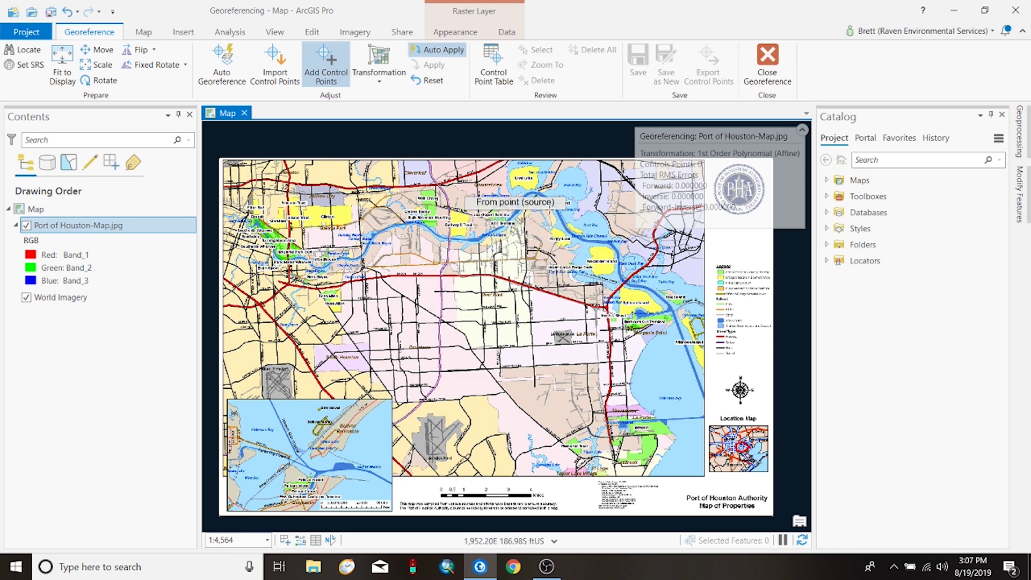
# Zoom in near Lost Lake and place the first source point on the shoreline below it
pyautogui.scroll(1, 580, 205)
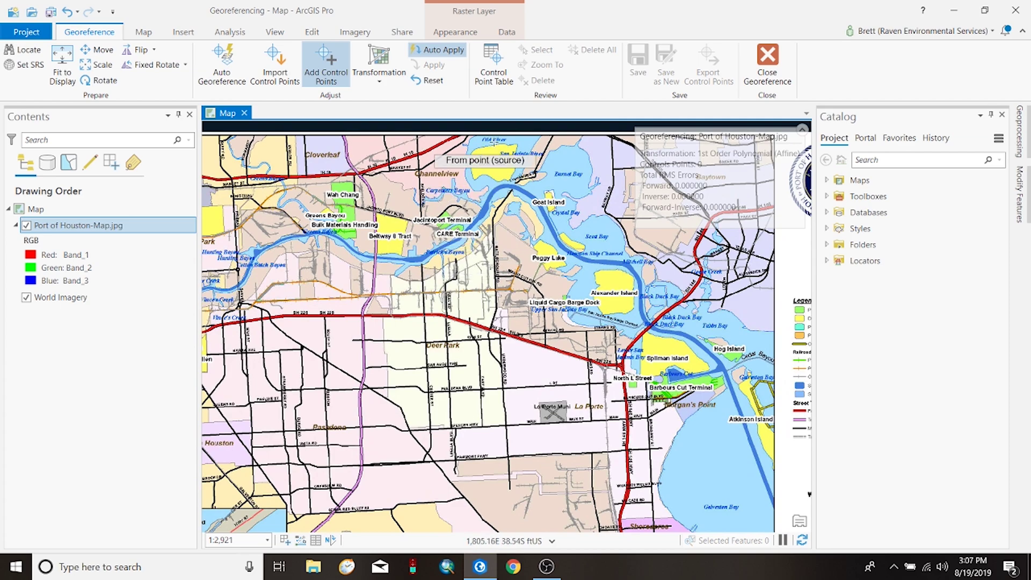
pyautogui.scroll(3, 491, 164)
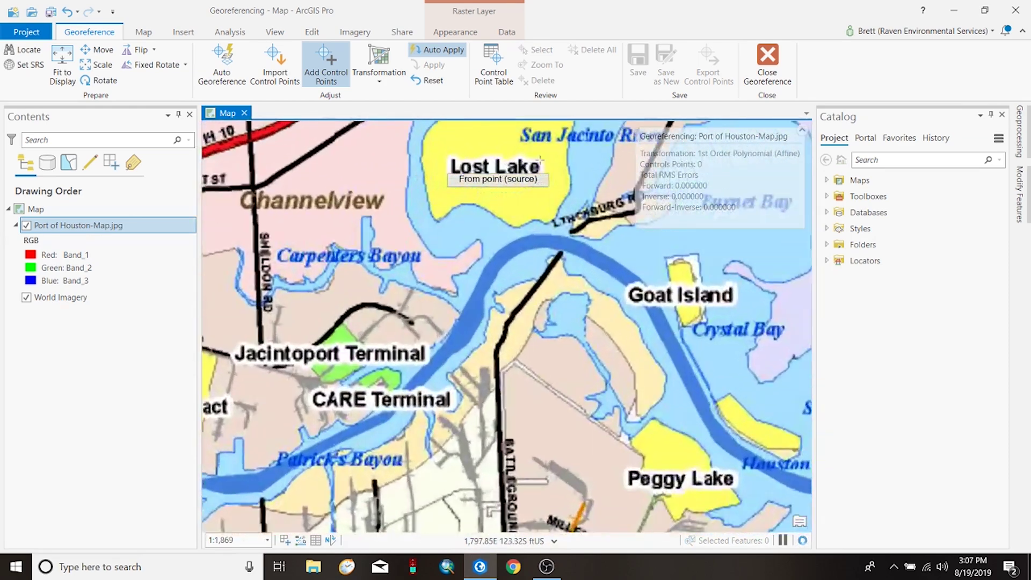
pyautogui.scroll(-3, 495, 295)
pyautogui.scroll(1, 495, 295)
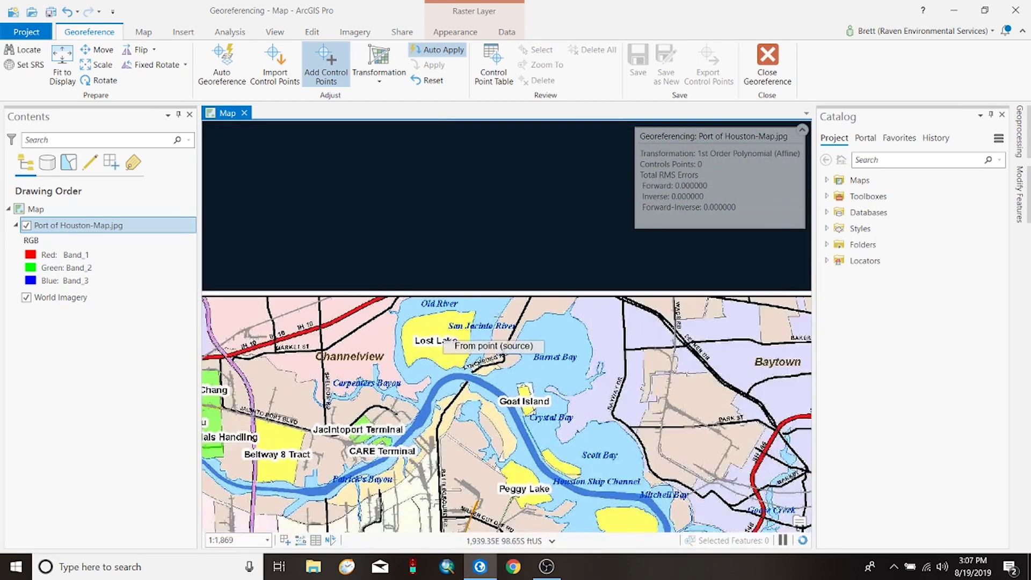
pyautogui.scroll(-2, 495, 296)
pyautogui.scroll(3, 424, 376)
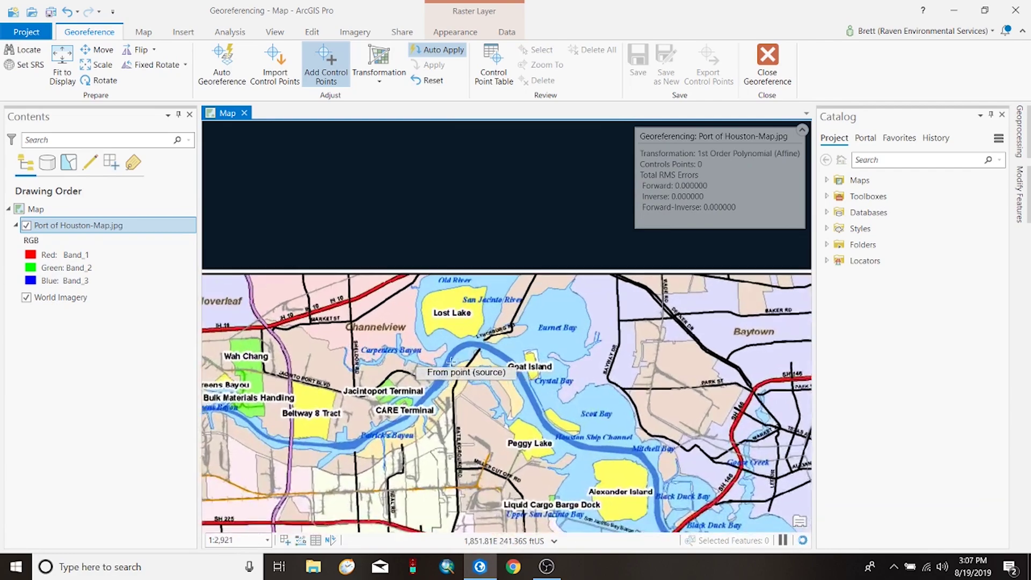
pyautogui.scroll(3, 416, 333)
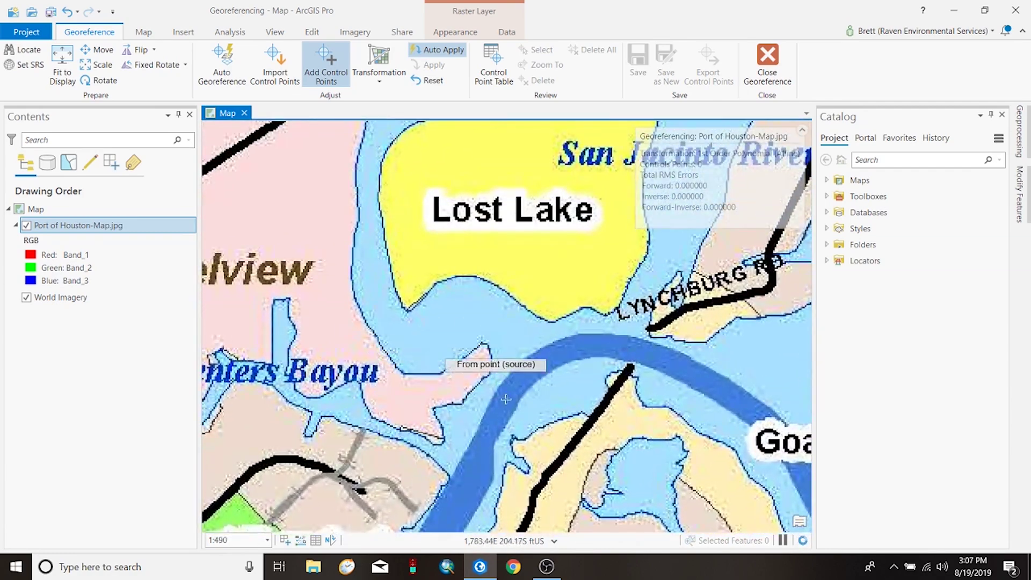
pyautogui.click(486, 343)
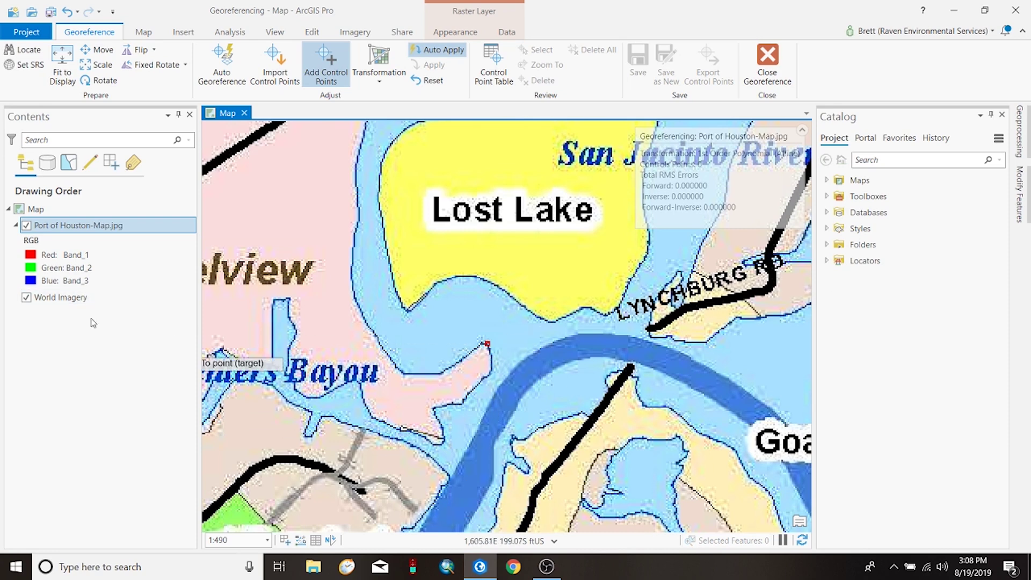
# Zoom from the full World Imagery extent to the Houston Ship Channel and place the first target point there
pyautogui.rightClick(71, 299)
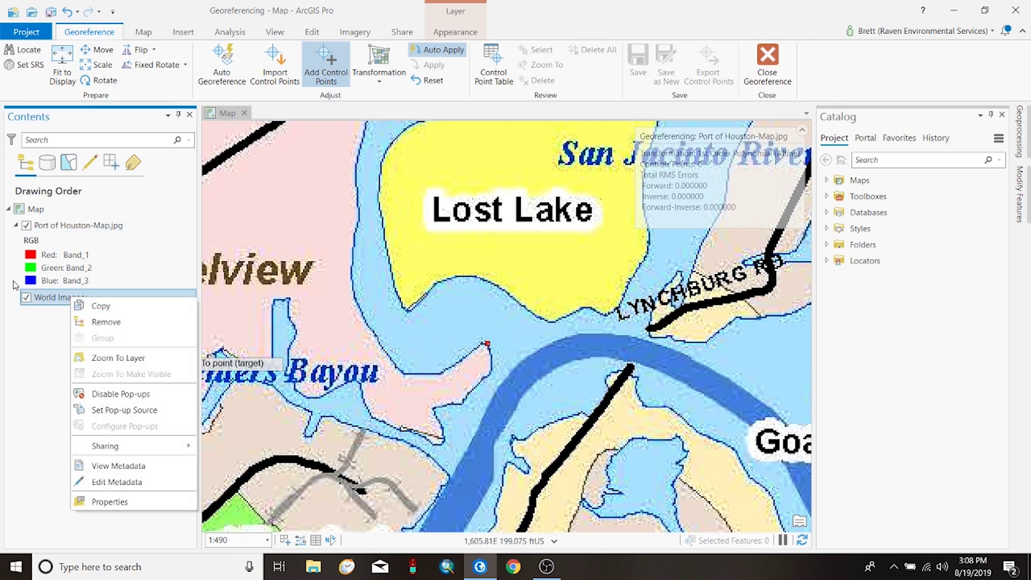
pyautogui.click(129, 360)
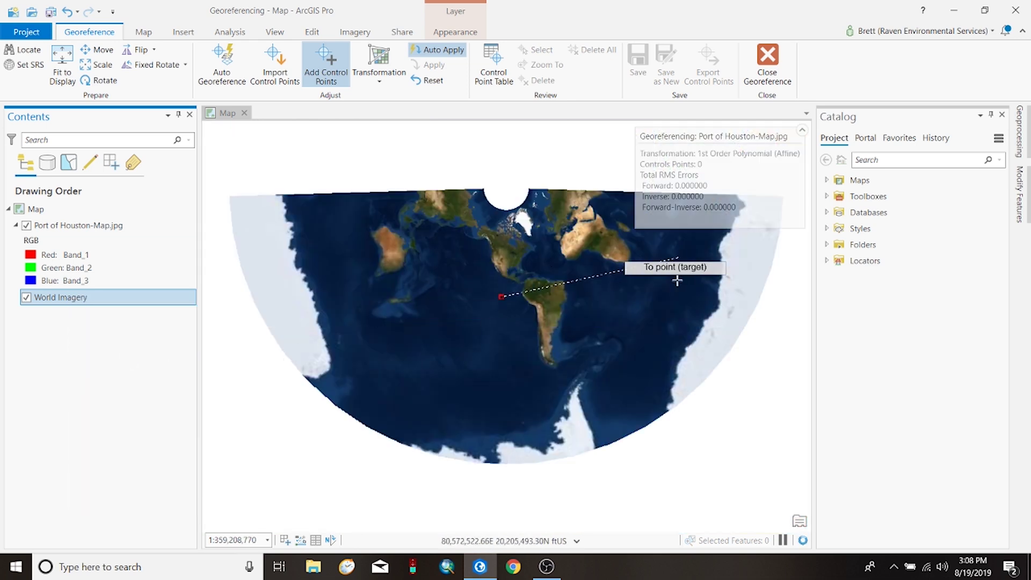
pyautogui.scroll(8, 520, 259)
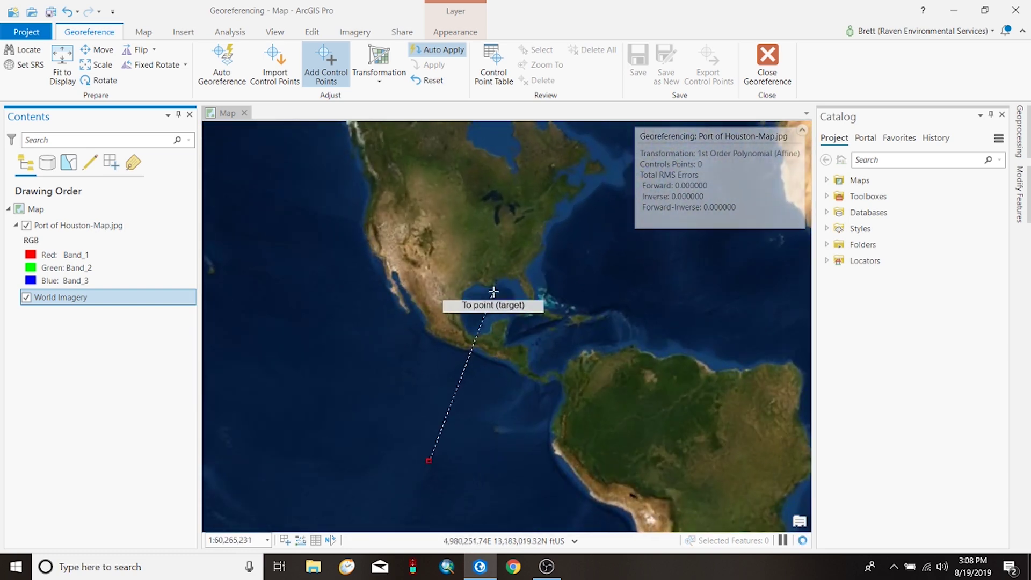
pyautogui.scroll(5, 339, 288)
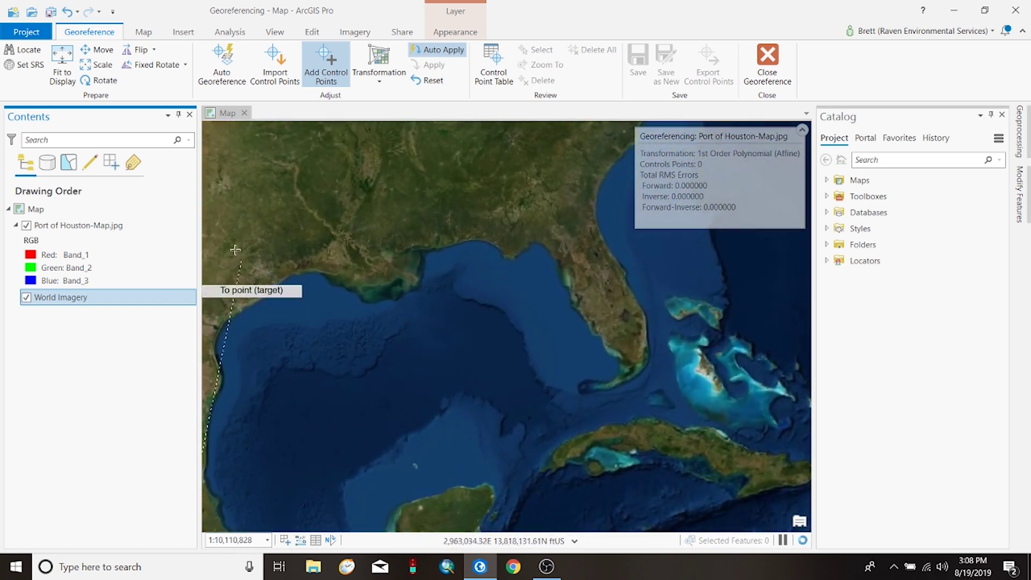
pyautogui.scroll(4, 285, 394)
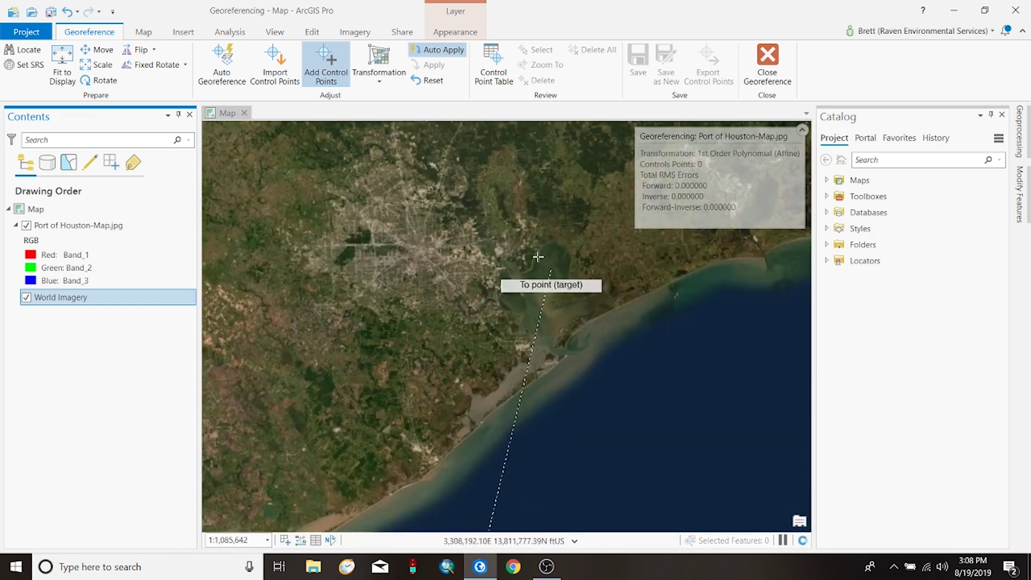
pyautogui.scroll(5, 501, 253)
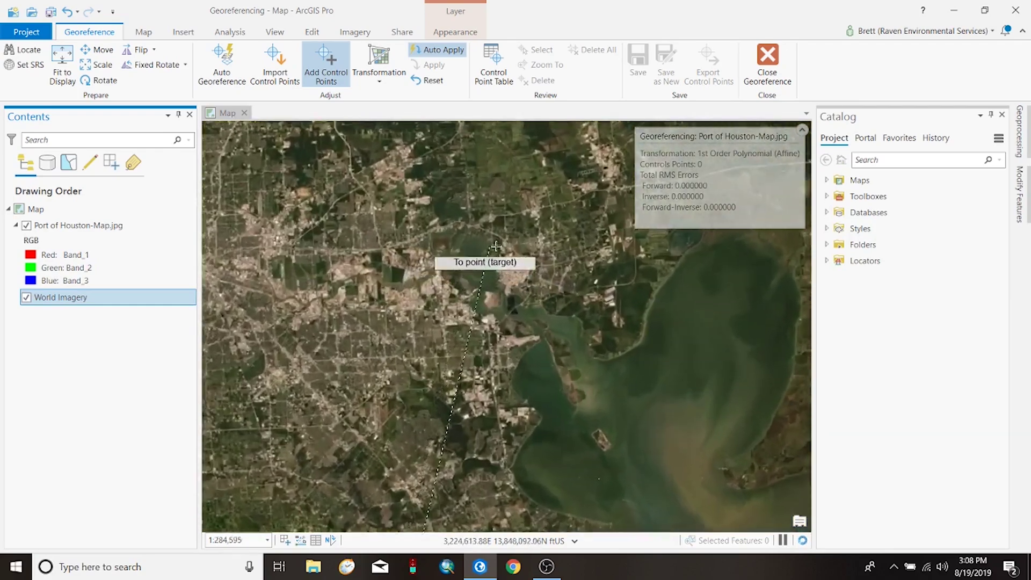
pyautogui.scroll(4, 376, 290)
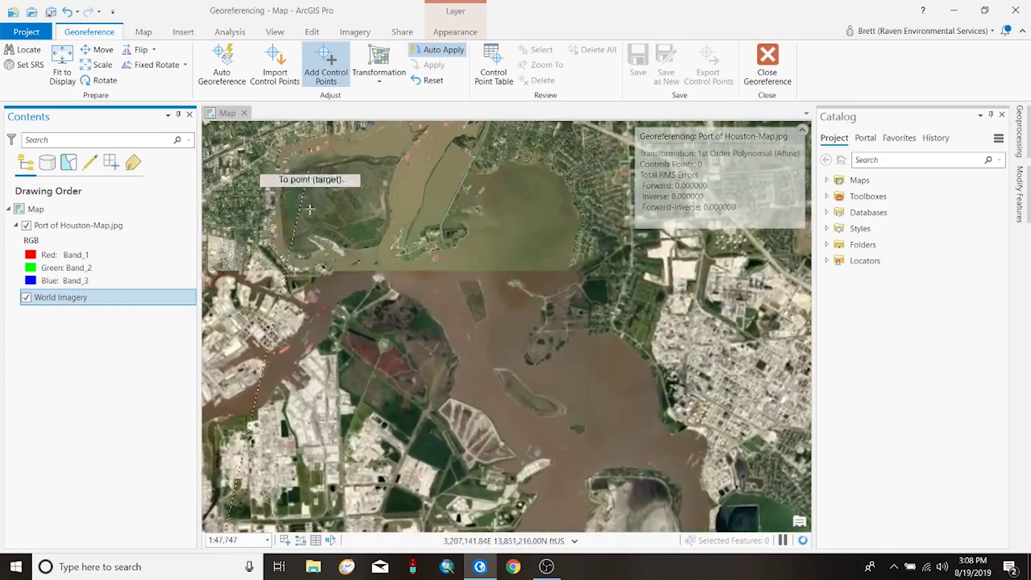
pyautogui.scroll(3, 289, 283)
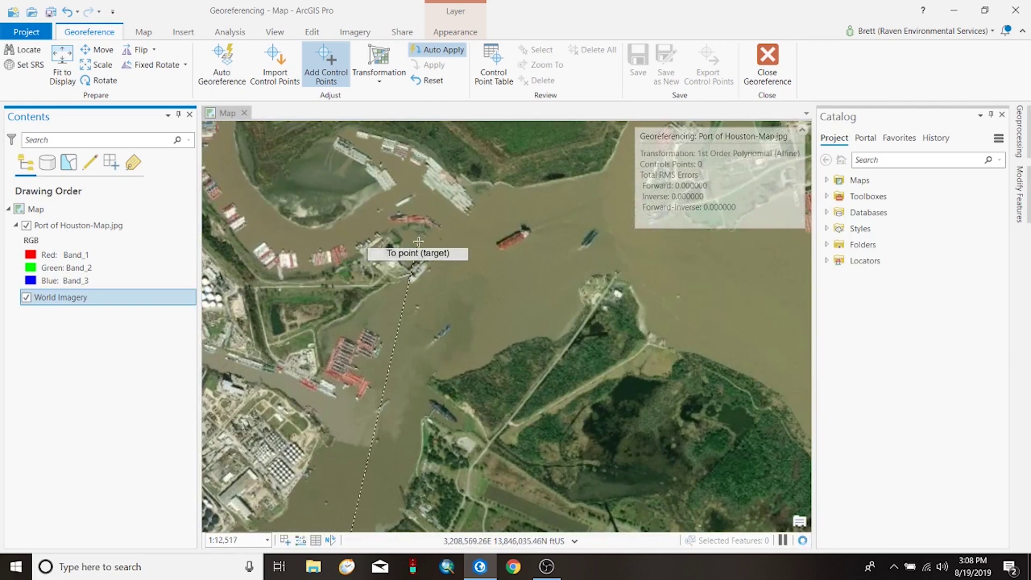
pyautogui.scroll(-2, 557, 376)
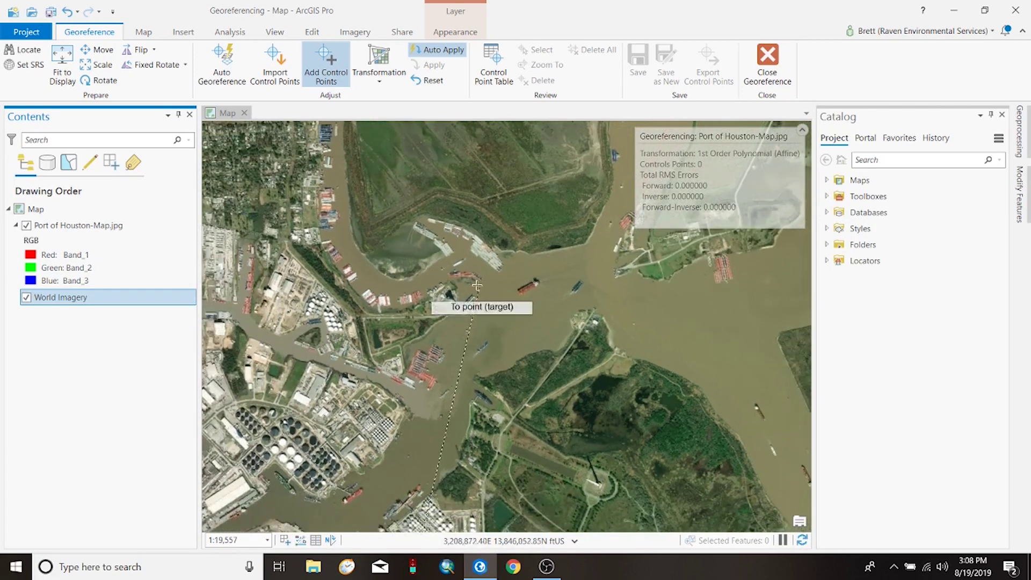
pyautogui.scroll(2, 456, 281)
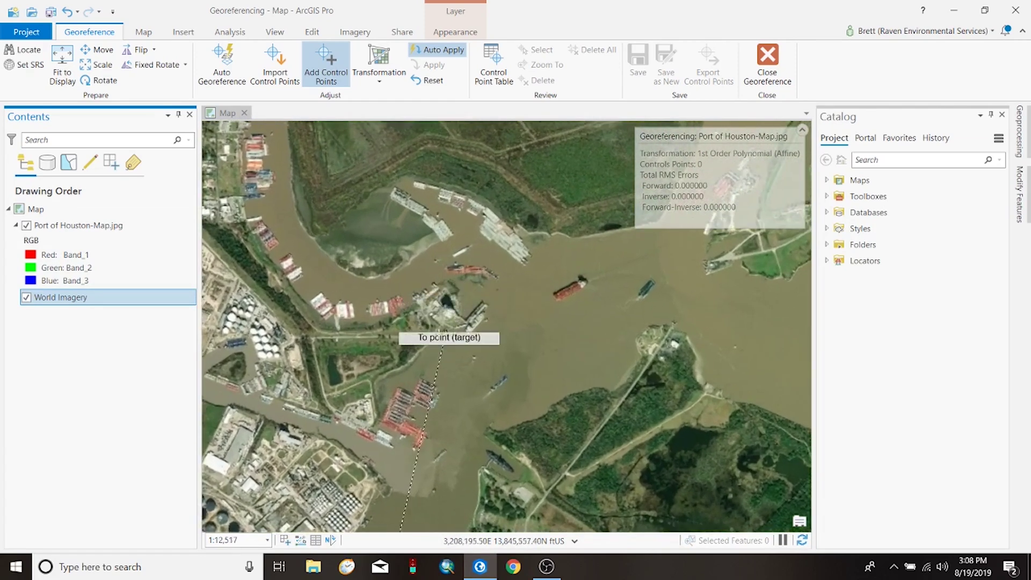
pyautogui.click(454, 285)
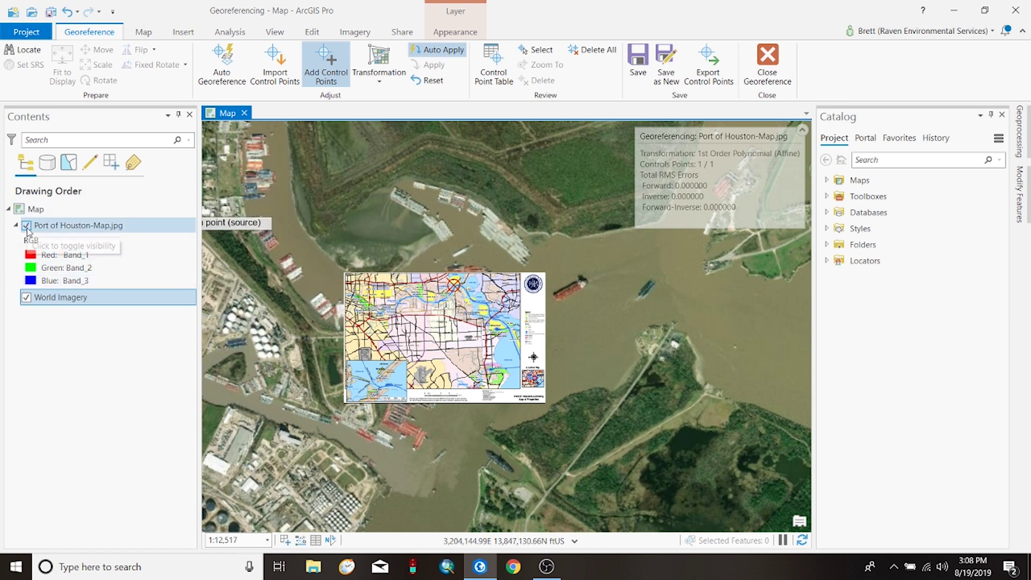
# Toggle the Port of Houston-Map.jpg layer off and back on to check its new position
pyautogui.doubleClick(27, 228)
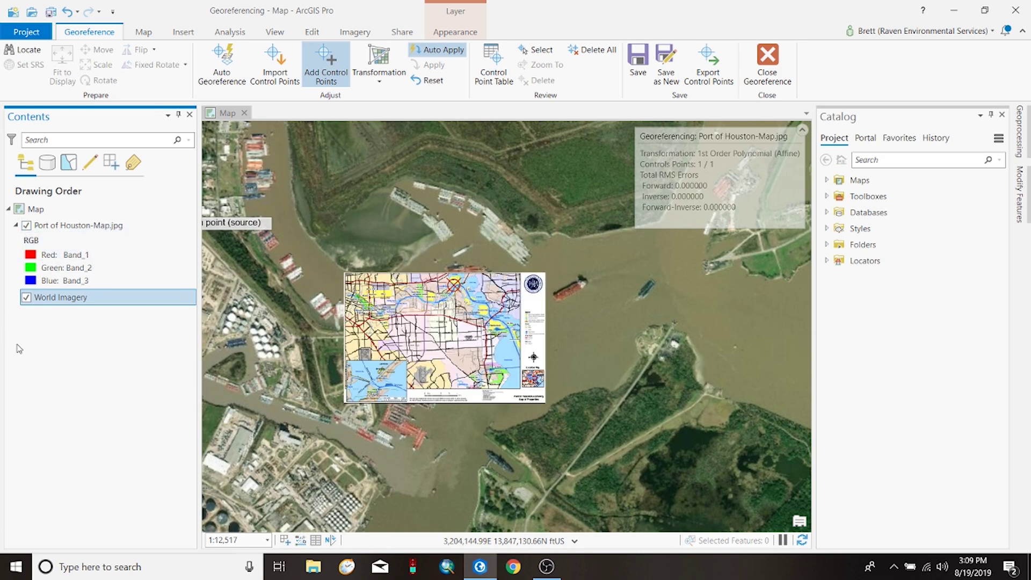
# With World Imagery hidden, place the second source point on the Bayport shoreline, then reshow imagery
pyautogui.click(27, 298)
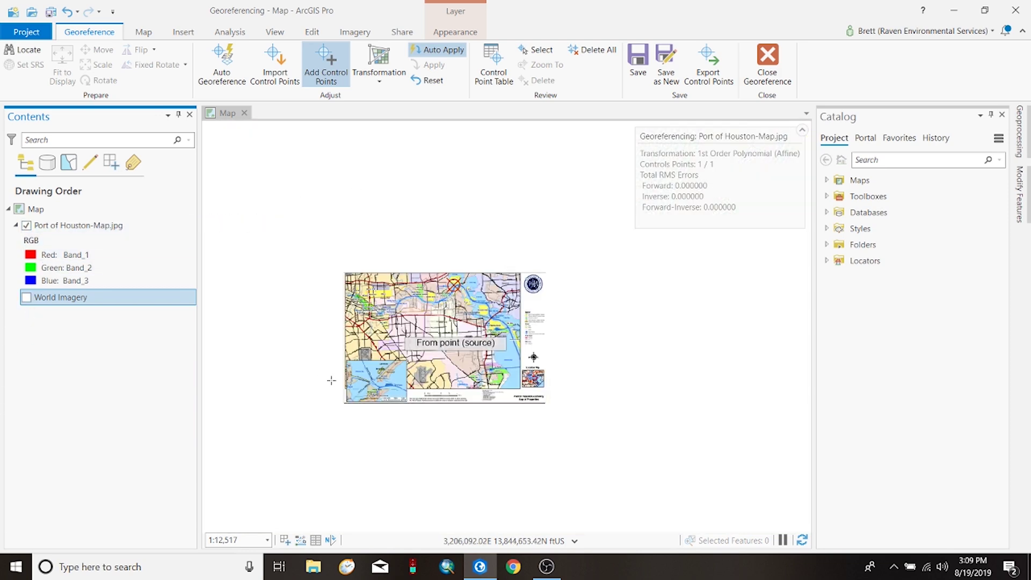
pyautogui.scroll(4, 439, 361)
pyautogui.scroll(-4, 619, 360)
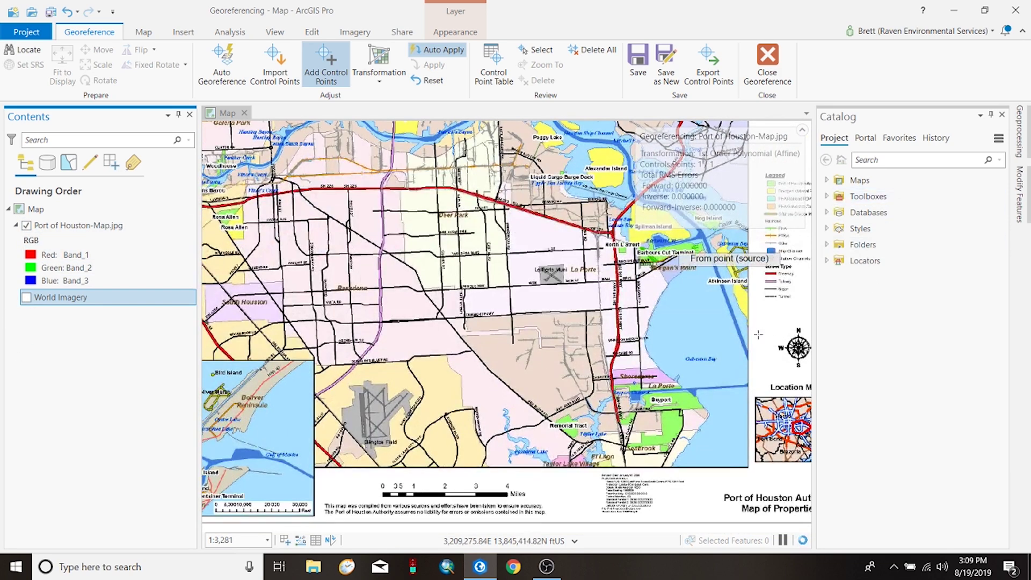
pyautogui.scroll(5, 626, 413)
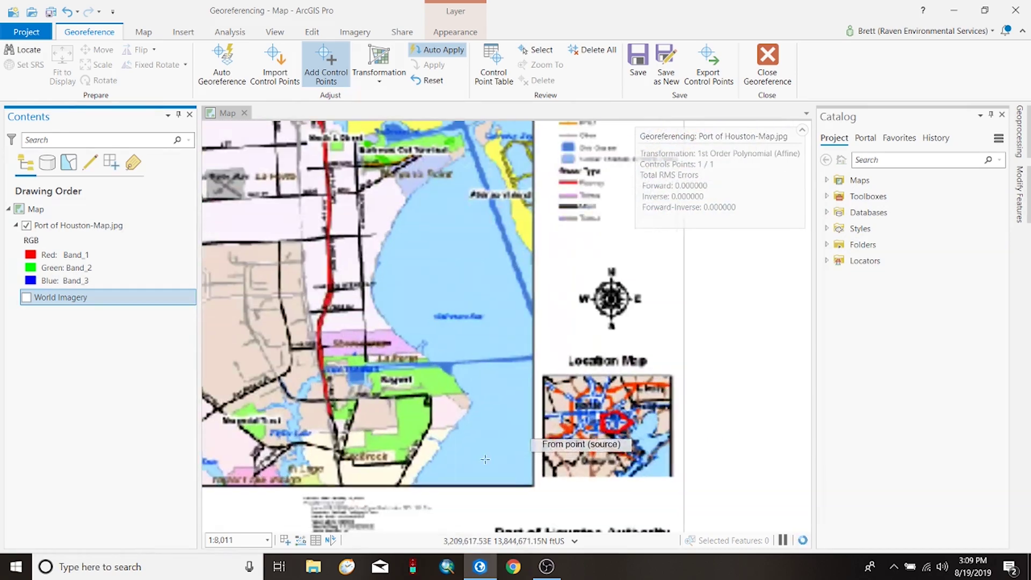
pyautogui.scroll(-3, 456, 428)
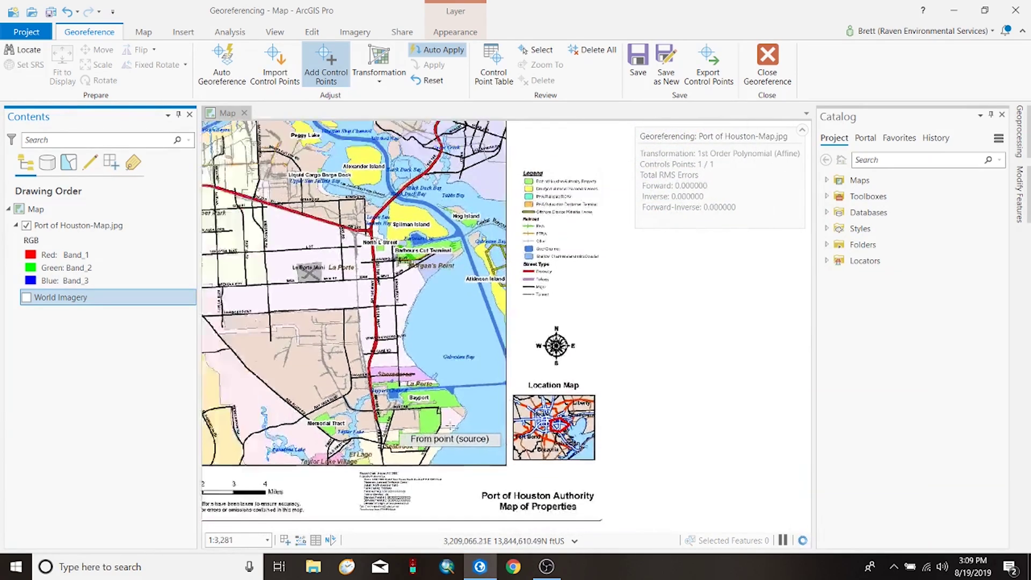
pyautogui.scroll(5, 463, 414)
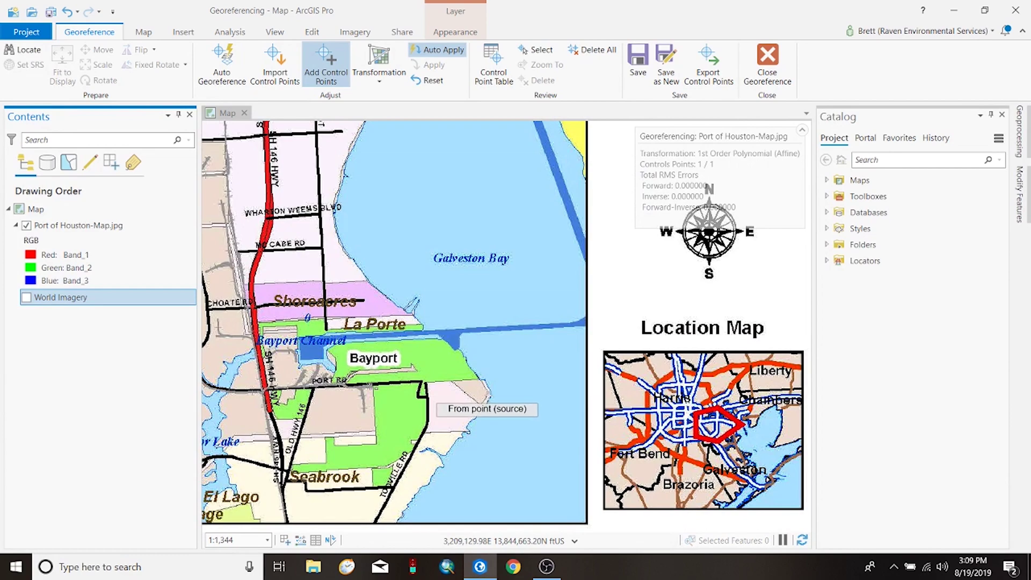
pyautogui.click(490, 395)
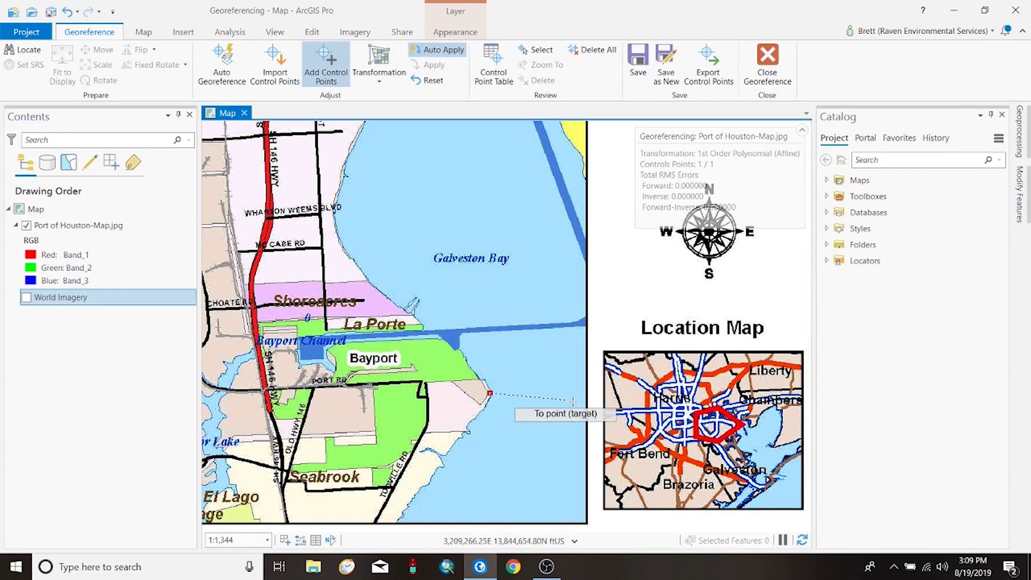
pyautogui.scroll(-3, 487, 403)
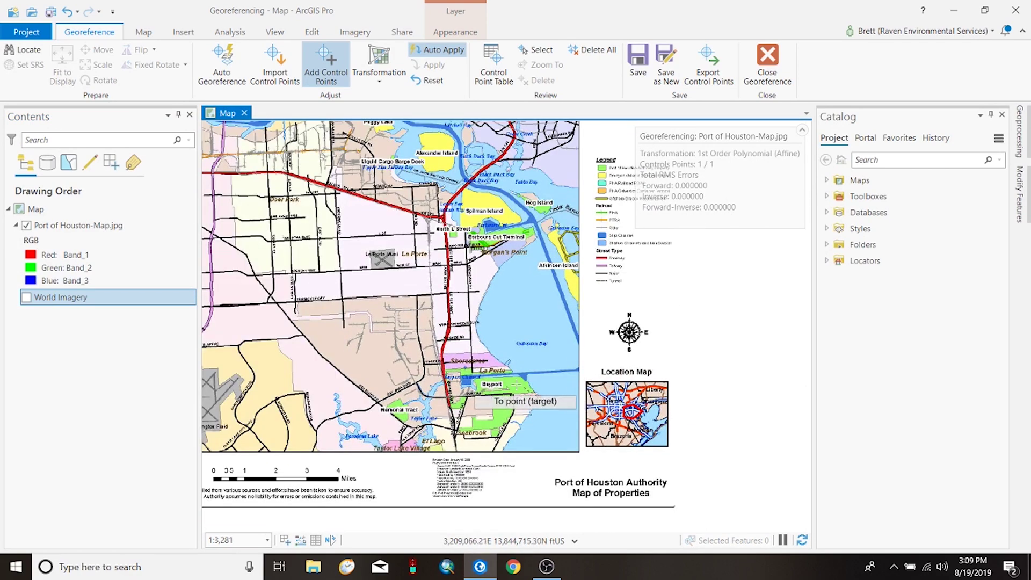
pyautogui.scroll(-2, 575, 380)
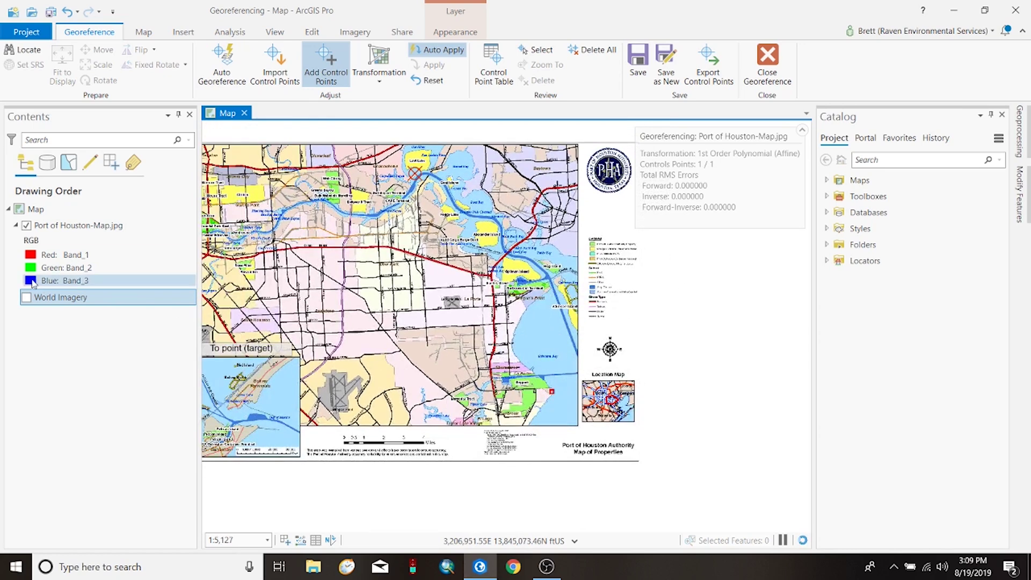
pyautogui.click(26, 297)
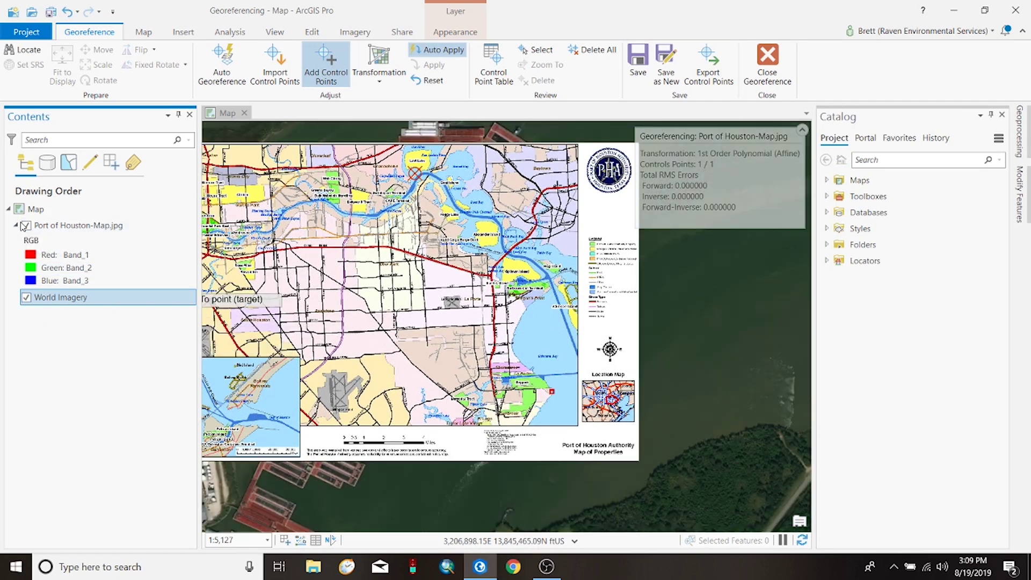
# With the scanned map hidden, place the second target point on the imagery shoreline, then reshow the map
pyautogui.click(25, 226)
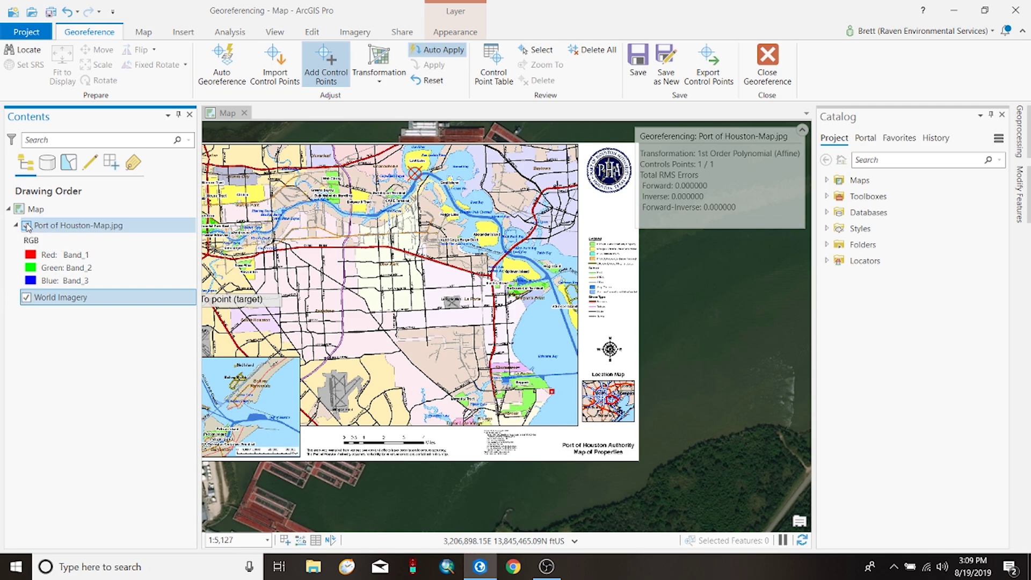
pyautogui.scroll(-3, 534, 397)
pyautogui.scroll(-5, 534, 258)
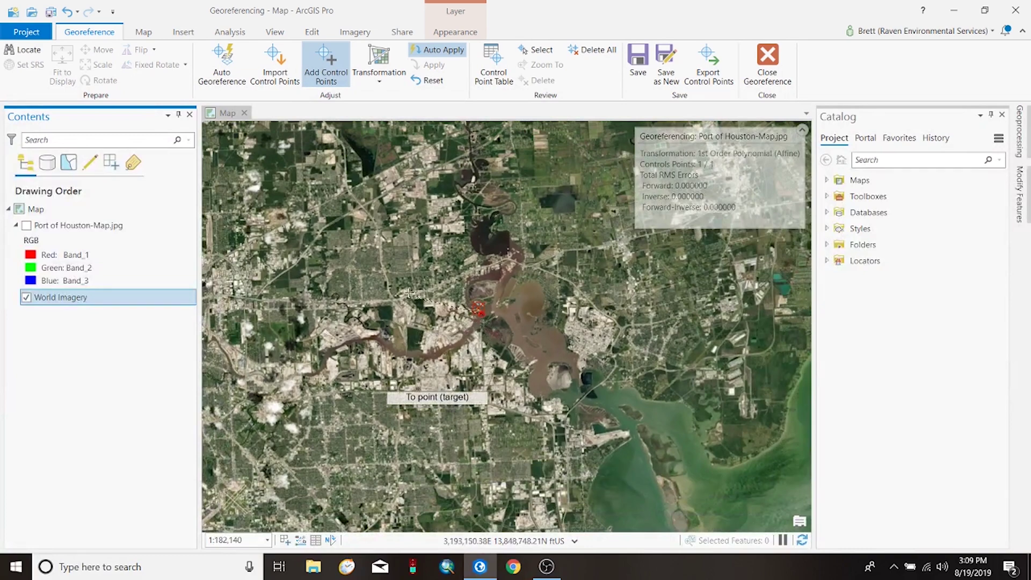
pyautogui.scroll(3, 437, 383)
pyautogui.scroll(4, 509, 260)
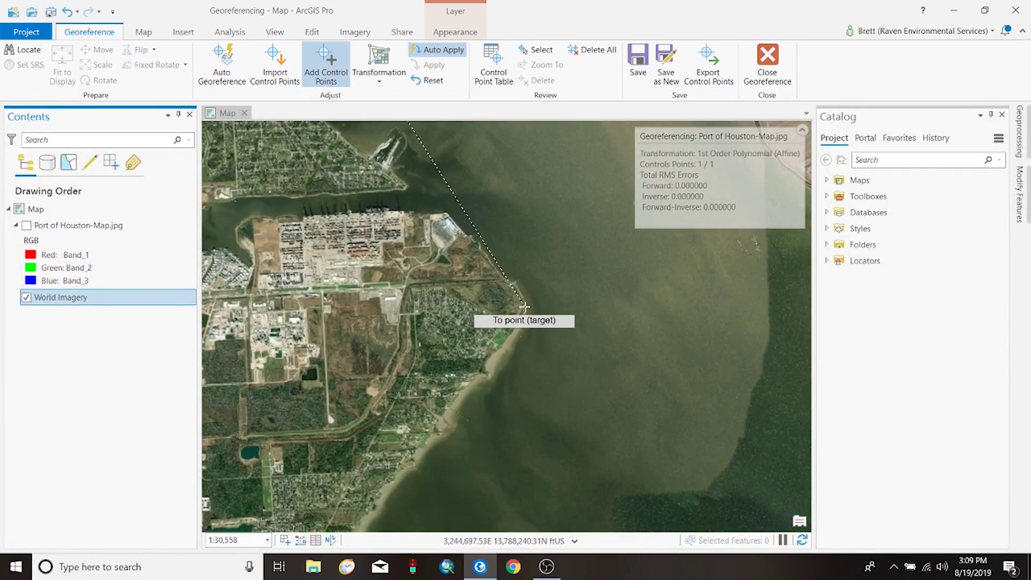
pyautogui.click(526, 306)
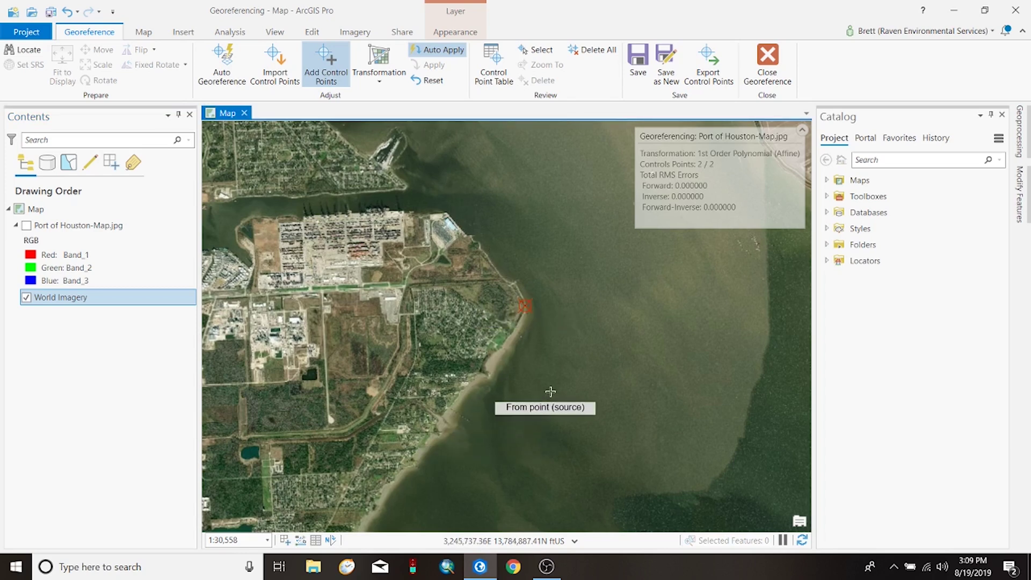
pyautogui.scroll(-4, 618, 355)
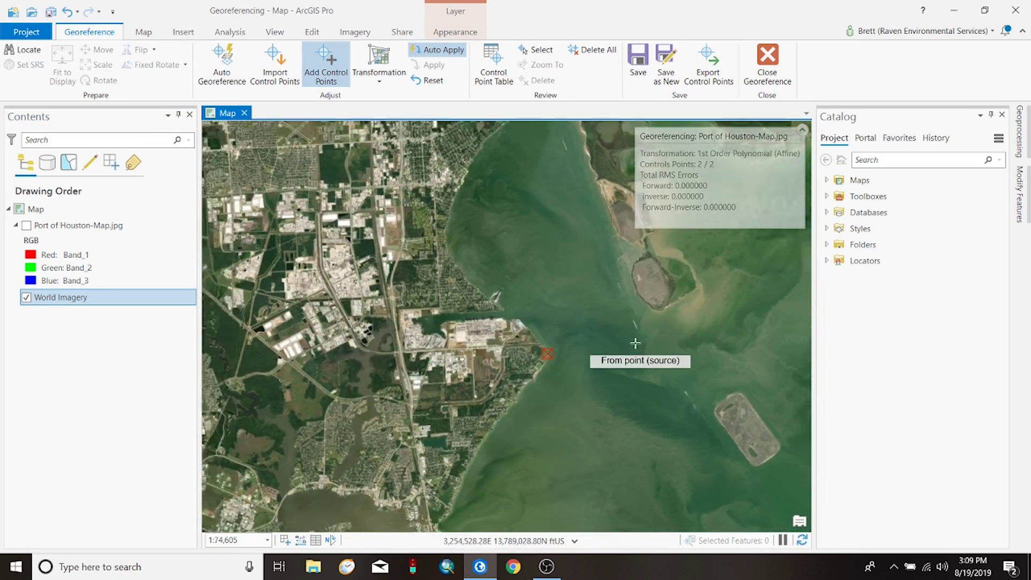
pyautogui.click(27, 225)
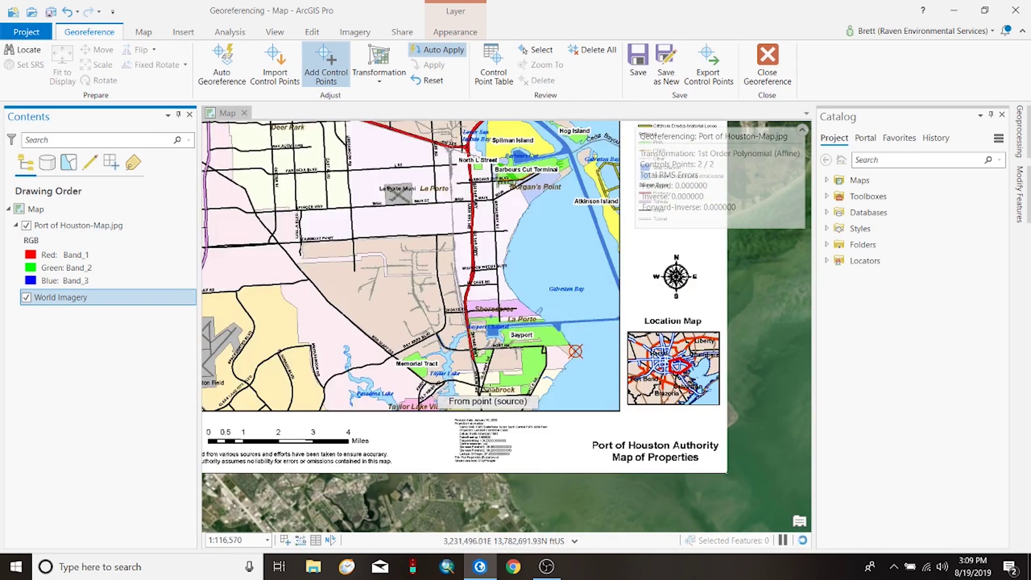
pyautogui.scroll(-3, 719, 352)
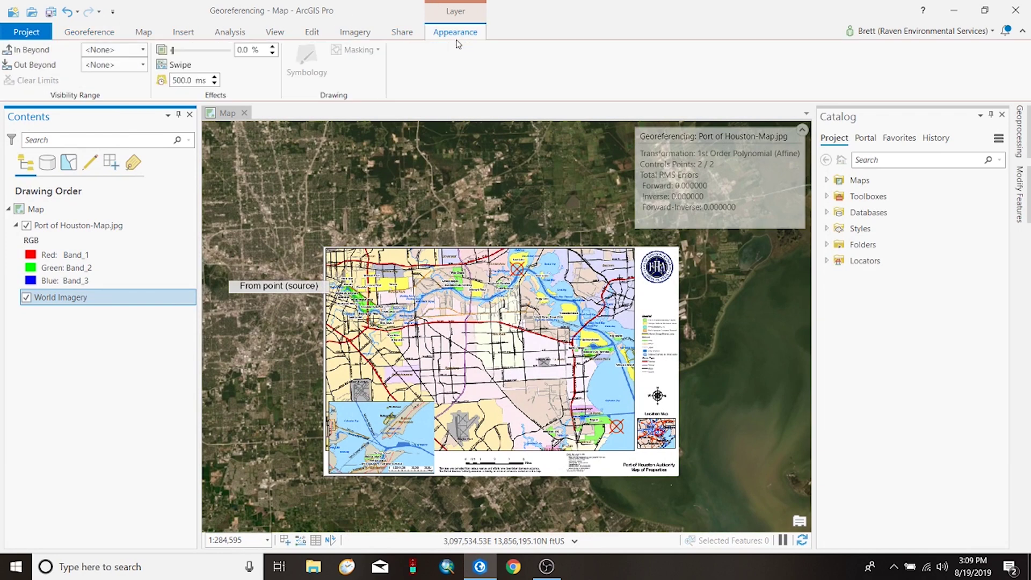
# Raise the Port of Houston-Map.jpg layer's transparency to about 69%, zooming to compare with the imagery
pyautogui.click(106, 228)
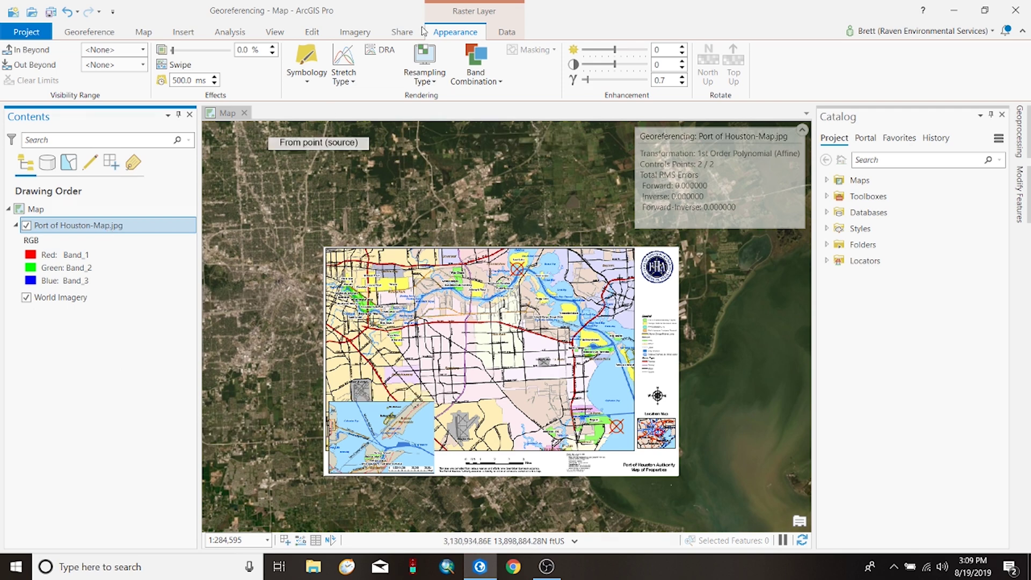
pyautogui.click(195, 51)
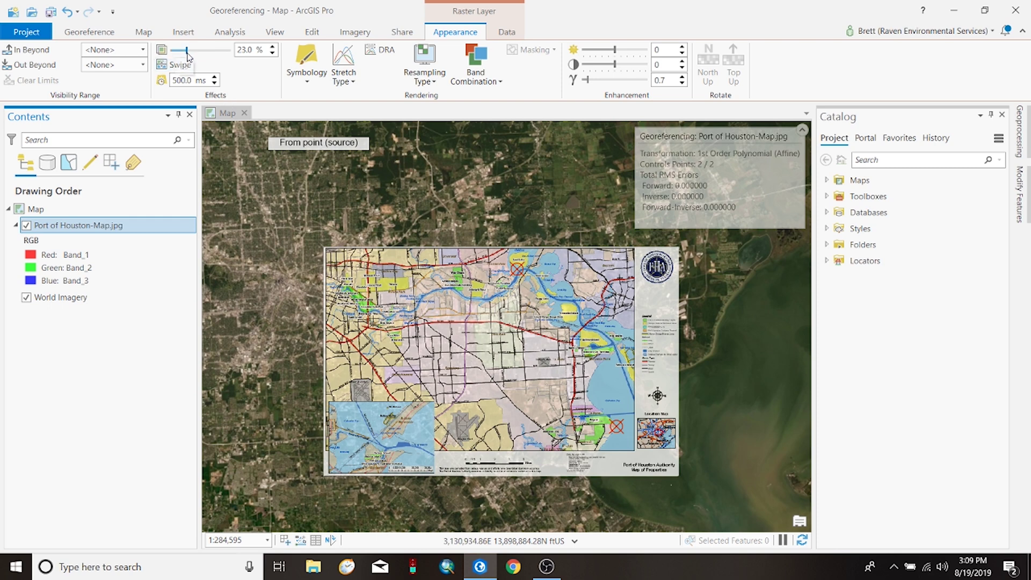
pyautogui.moveTo(187, 56); pyautogui.dragTo(203, 52)
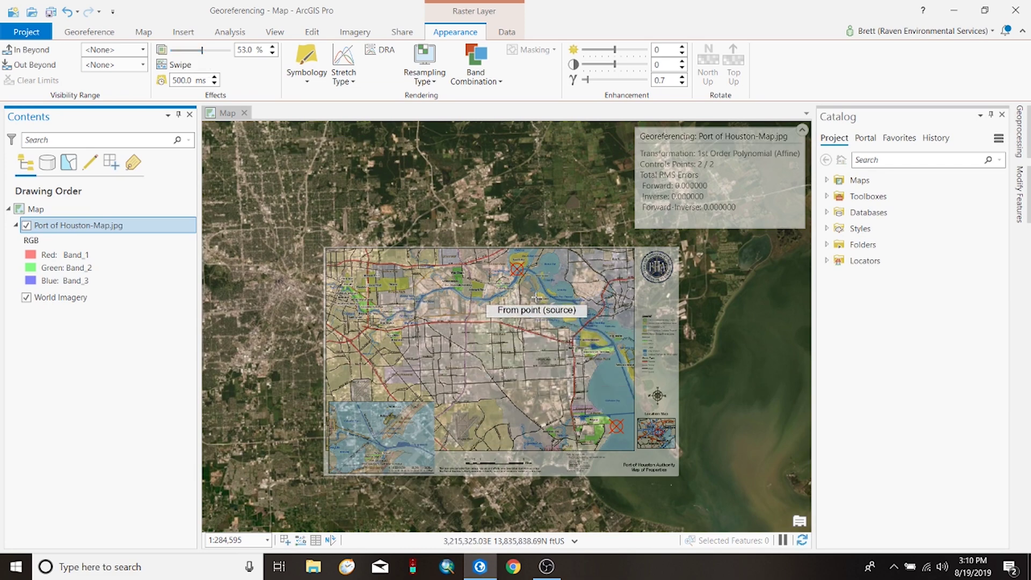
pyautogui.scroll(2, 582, 286)
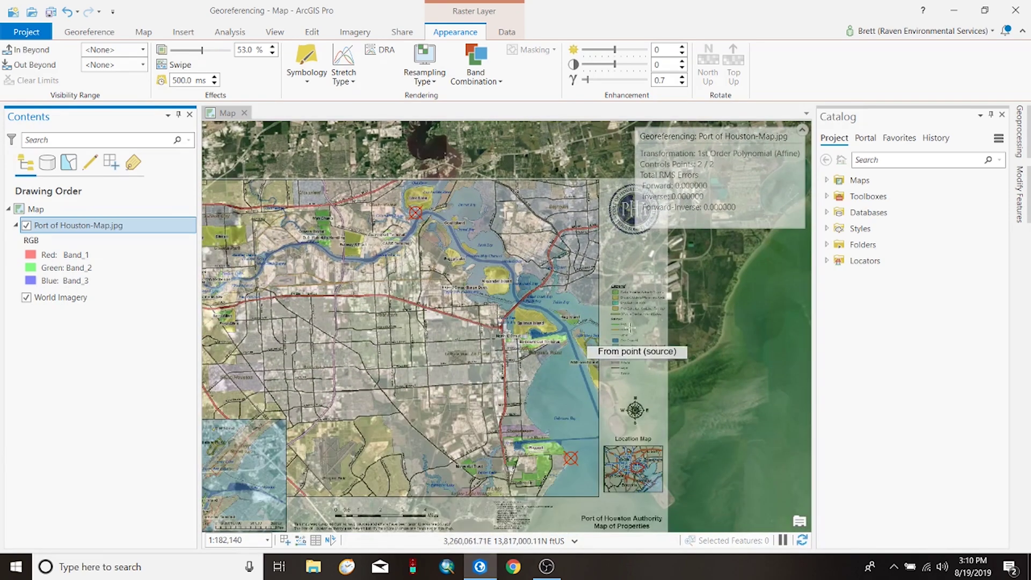
pyautogui.scroll(-2, 624, 314)
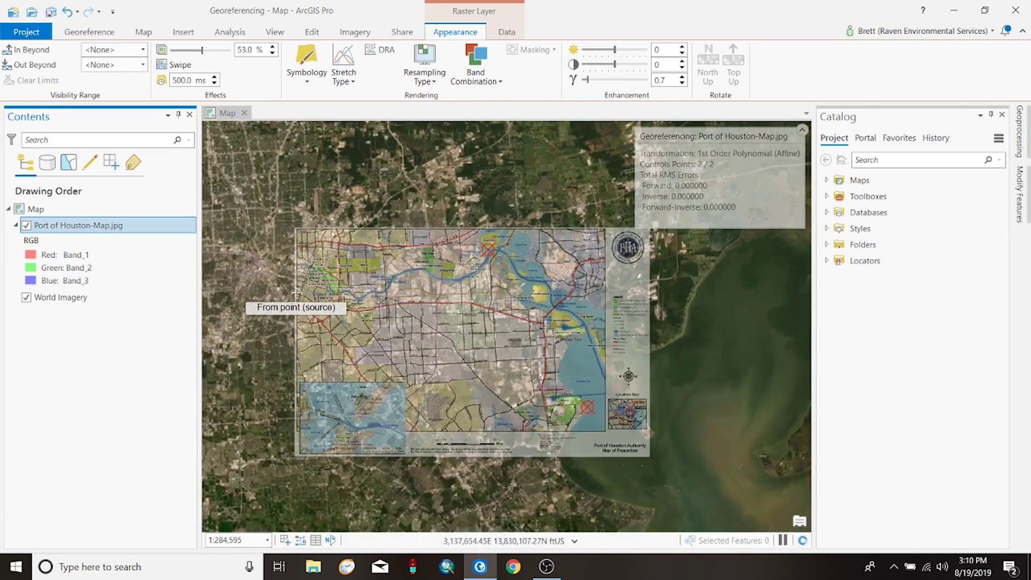
pyautogui.scroll(4, 297, 288)
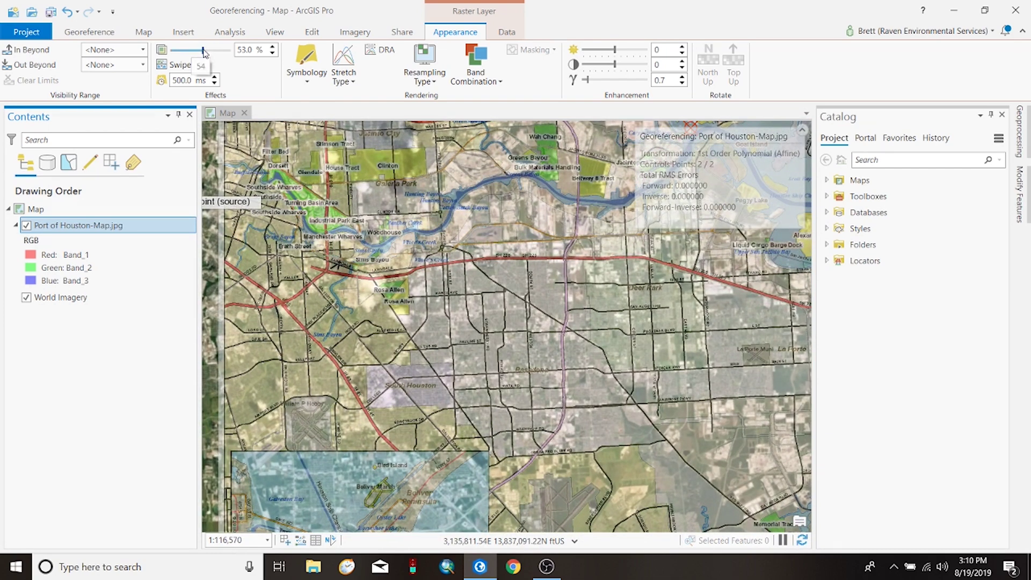
pyautogui.moveTo(204, 52); pyautogui.dragTo(209, 53)
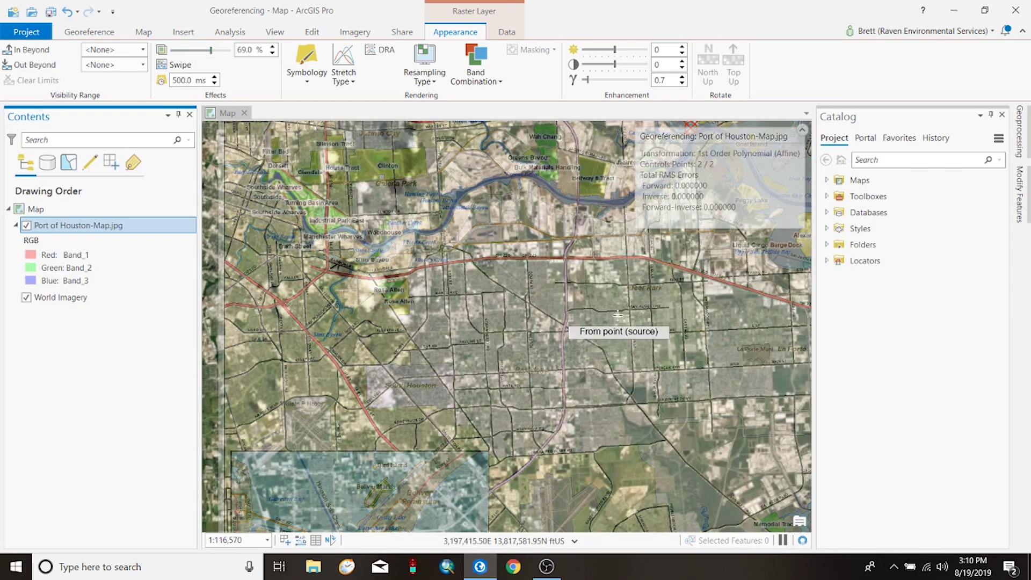
pyautogui.scroll(-2, 570, 322)
pyautogui.scroll(2, 328, 242)
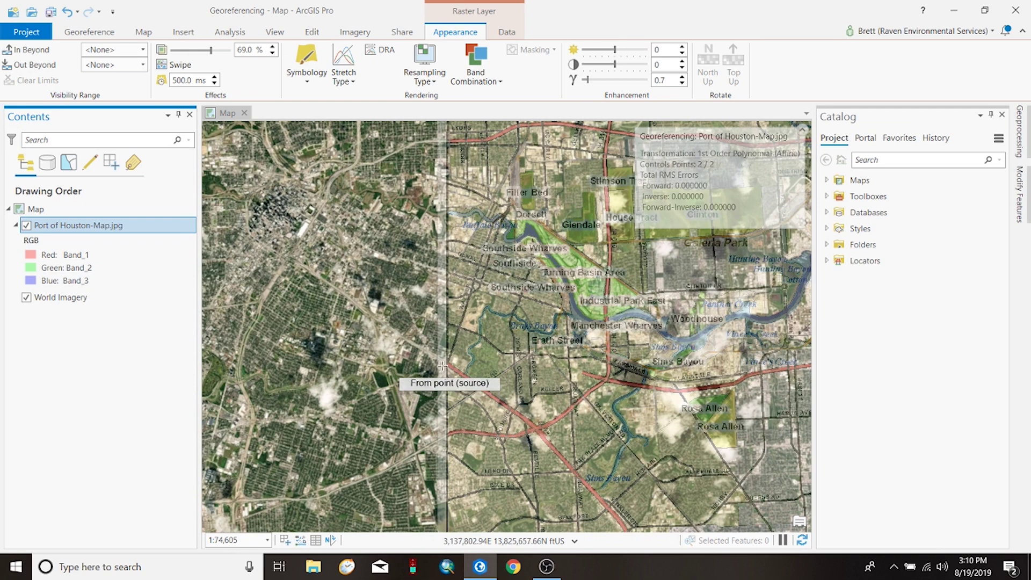
pyautogui.scroll(-2, 387, 354)
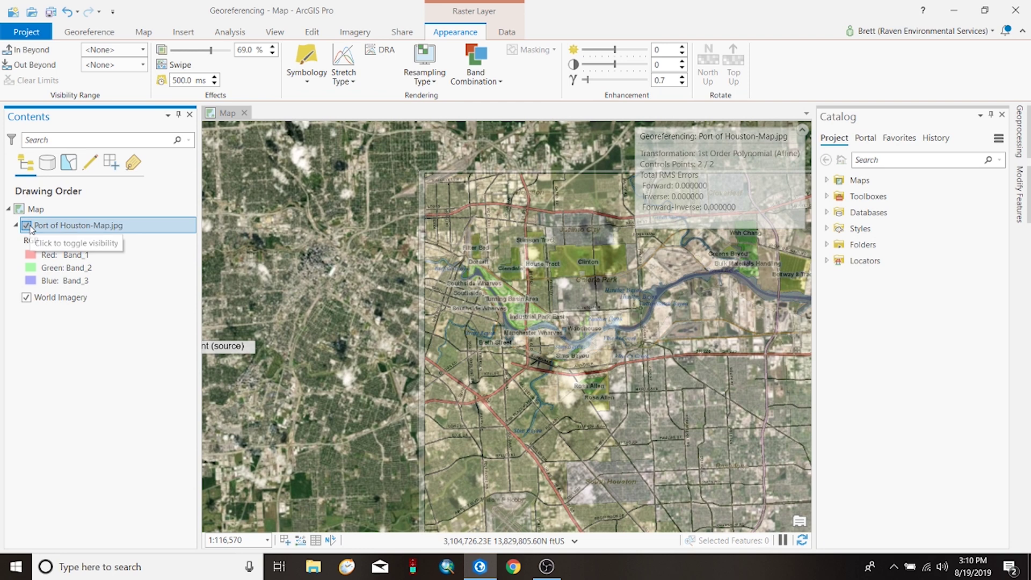
# With World Imagery hidden, place the third source point at the Lawndale highway junction on the scanned map
pyautogui.click(26, 225)
pyautogui.click(26, 226)
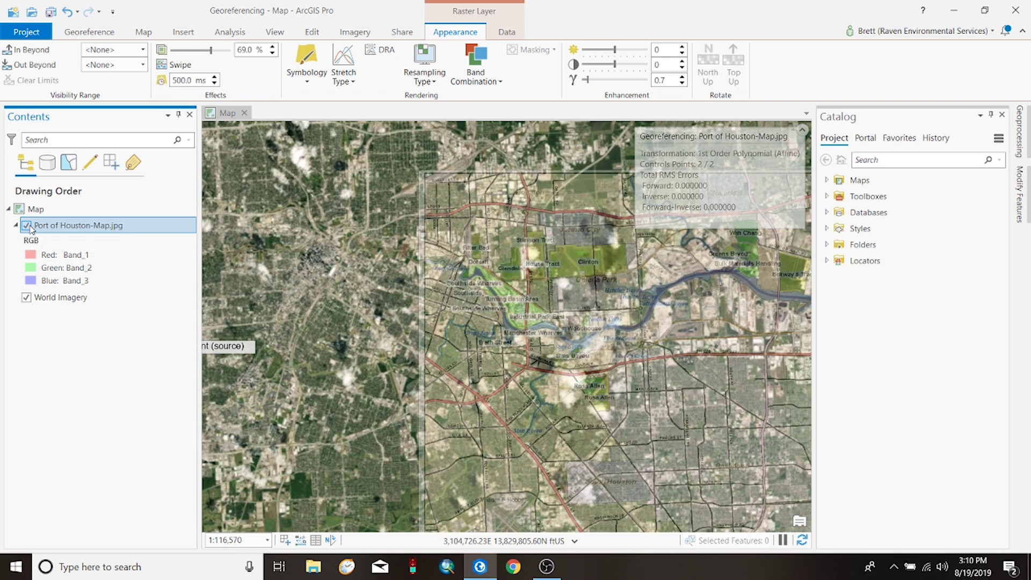
pyautogui.click(26, 297)
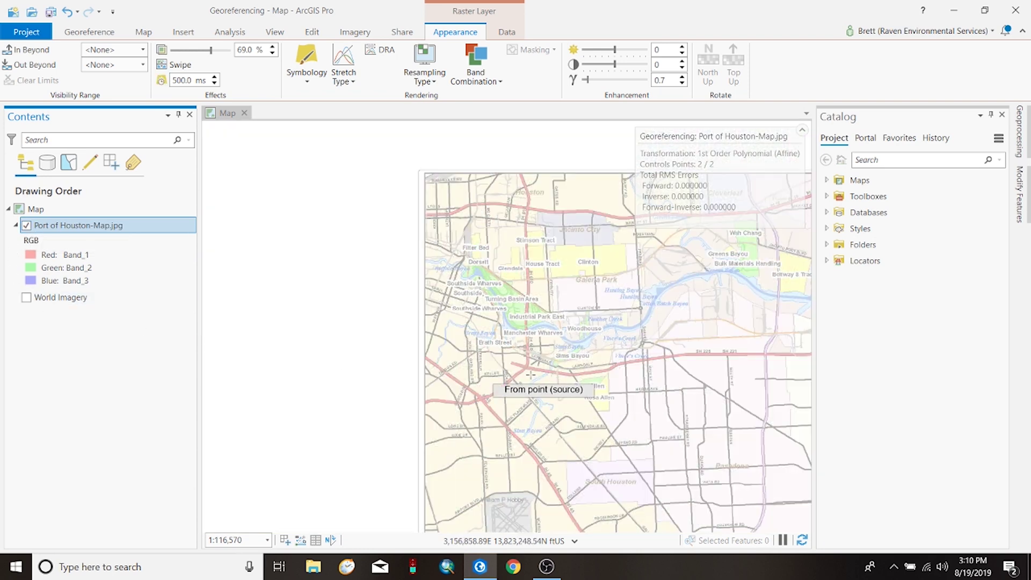
pyautogui.scroll(3, 529, 373)
pyautogui.scroll(2, 484, 392)
pyautogui.scroll(-2, 392, 309)
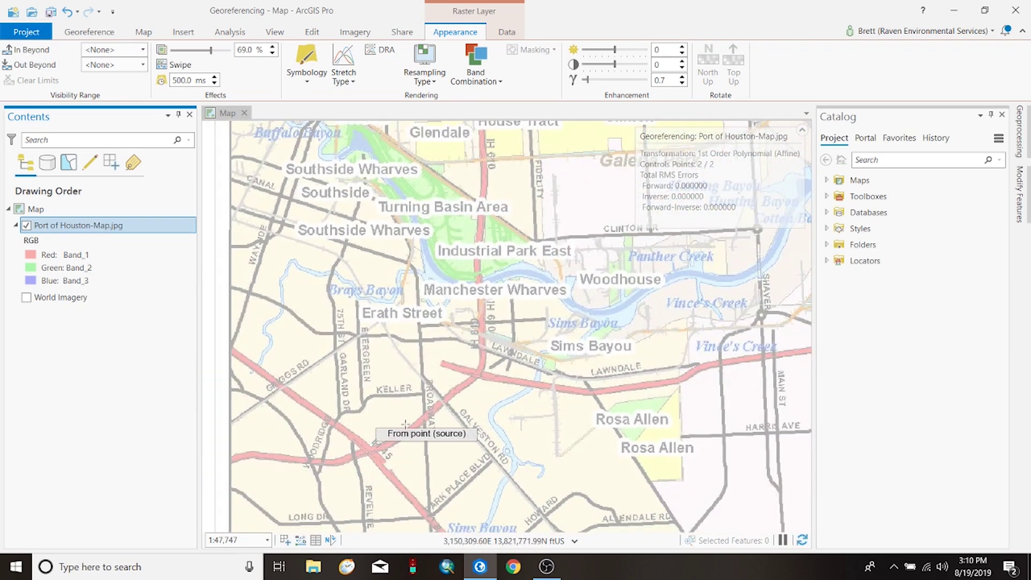
pyautogui.scroll(-1, 613, 419)
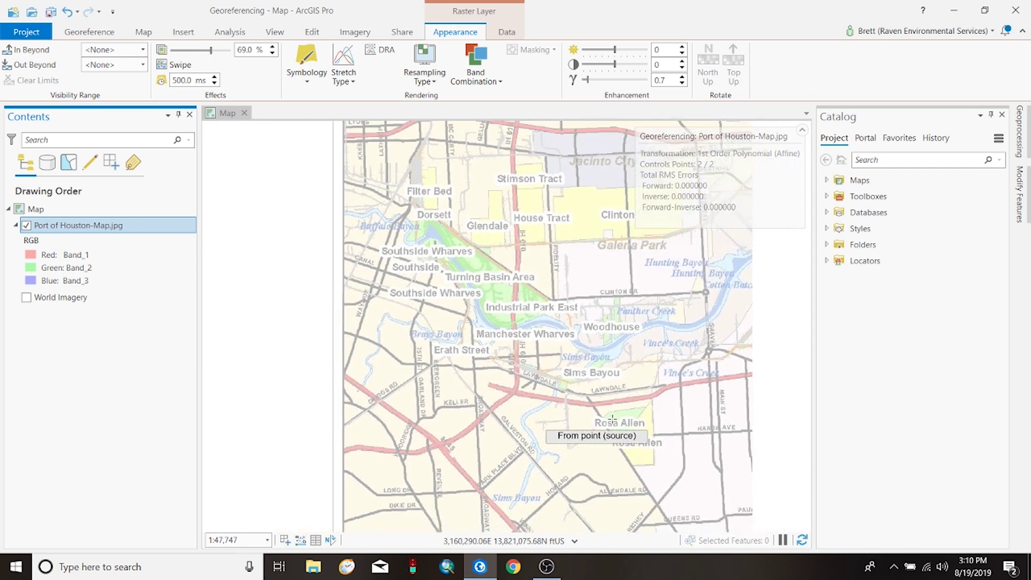
pyautogui.scroll(1, 517, 404)
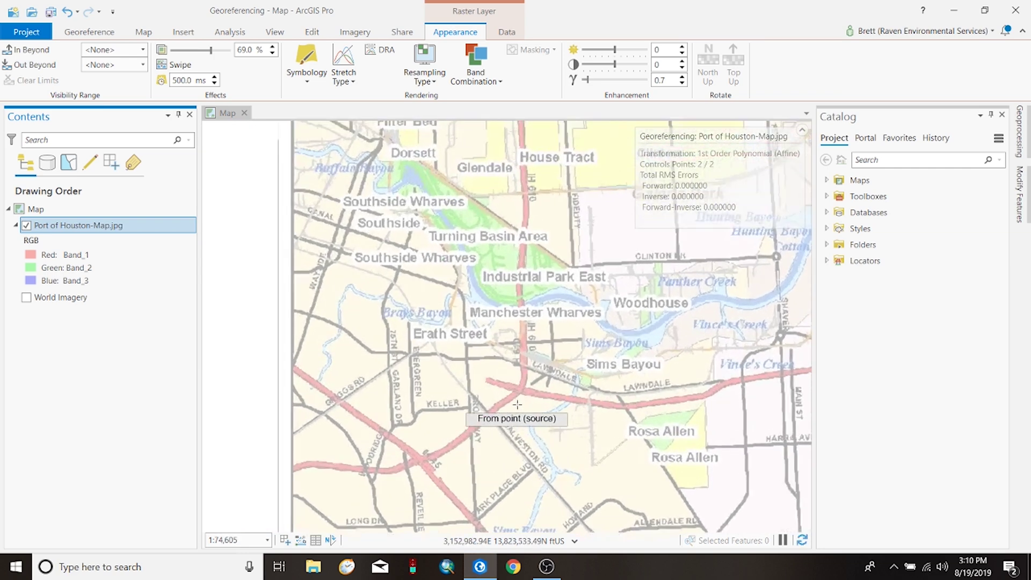
pyautogui.scroll(2, 517, 403)
pyautogui.click(520, 377)
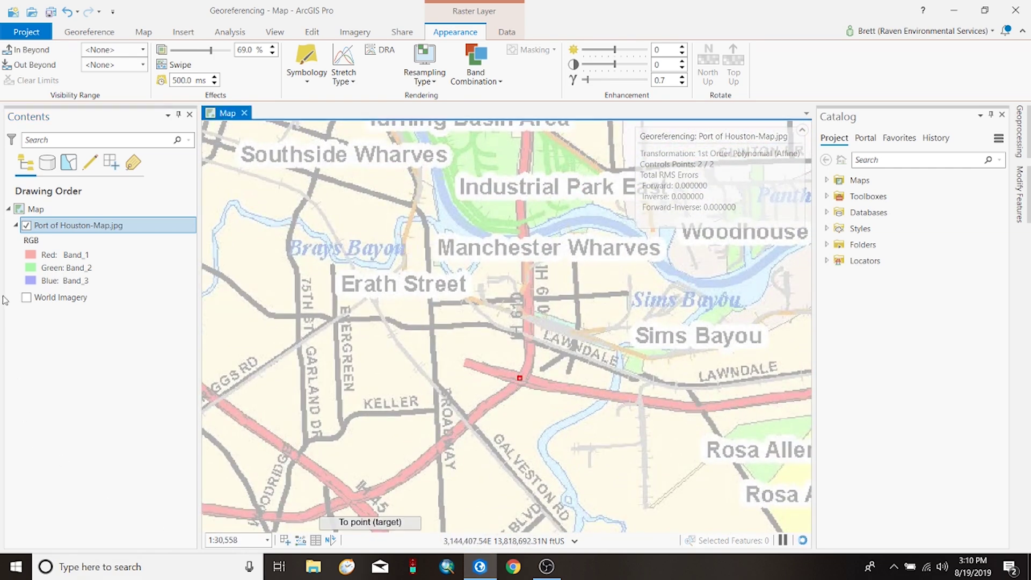
# Place the matching target point at the Lawndale junction on World Imagery, then reshow the scanned map
pyautogui.click(26, 297)
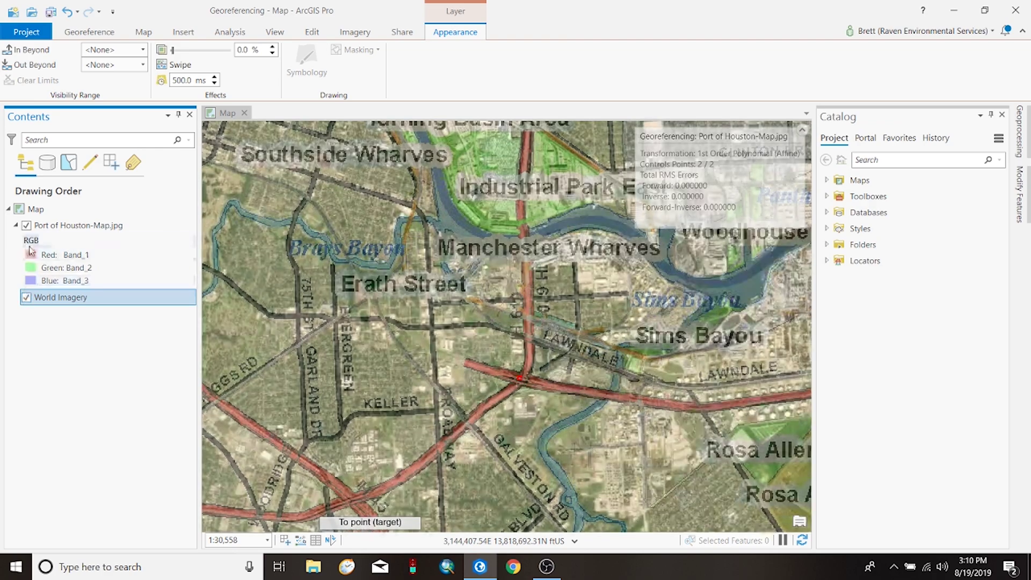
pyautogui.click(27, 226)
pyautogui.scroll(4, 561, 380)
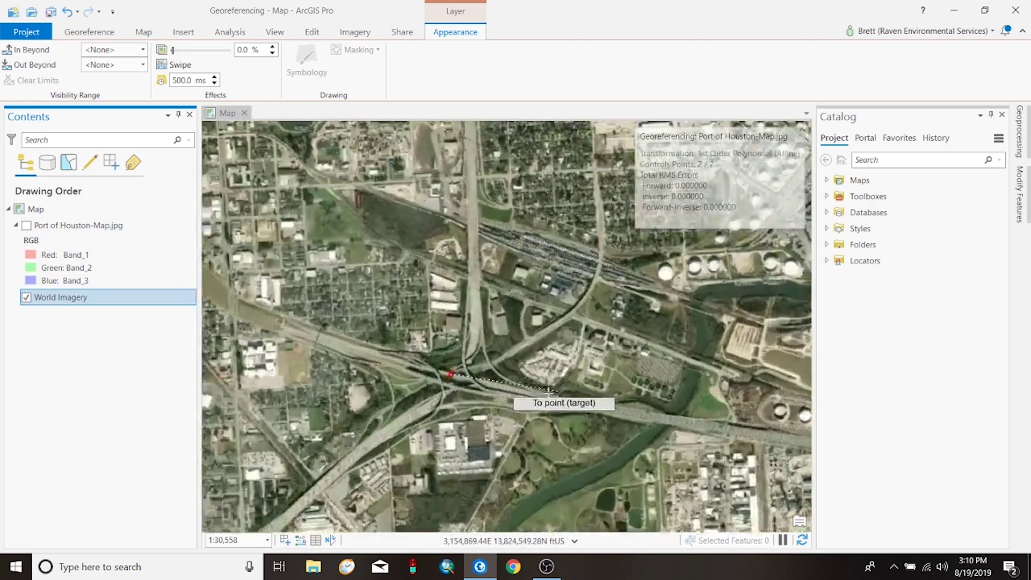
pyautogui.scroll(-3, 404, 377)
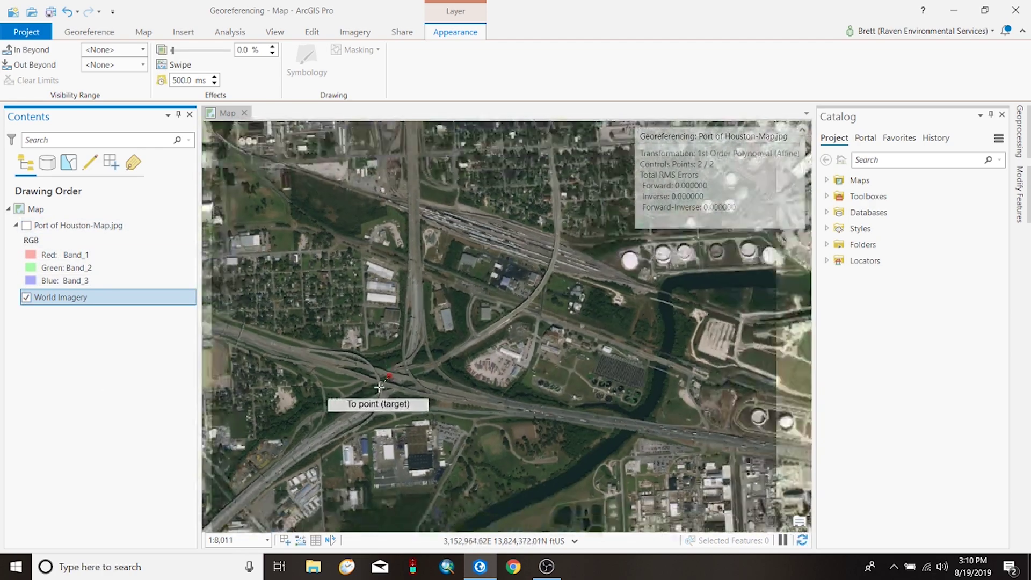
pyautogui.click(26, 226)
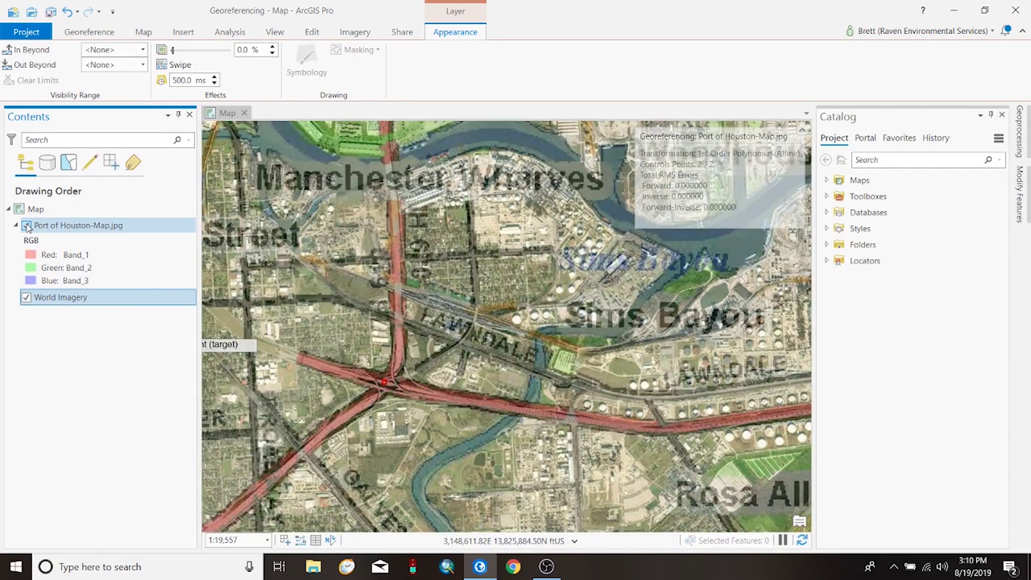
pyautogui.click(27, 225)
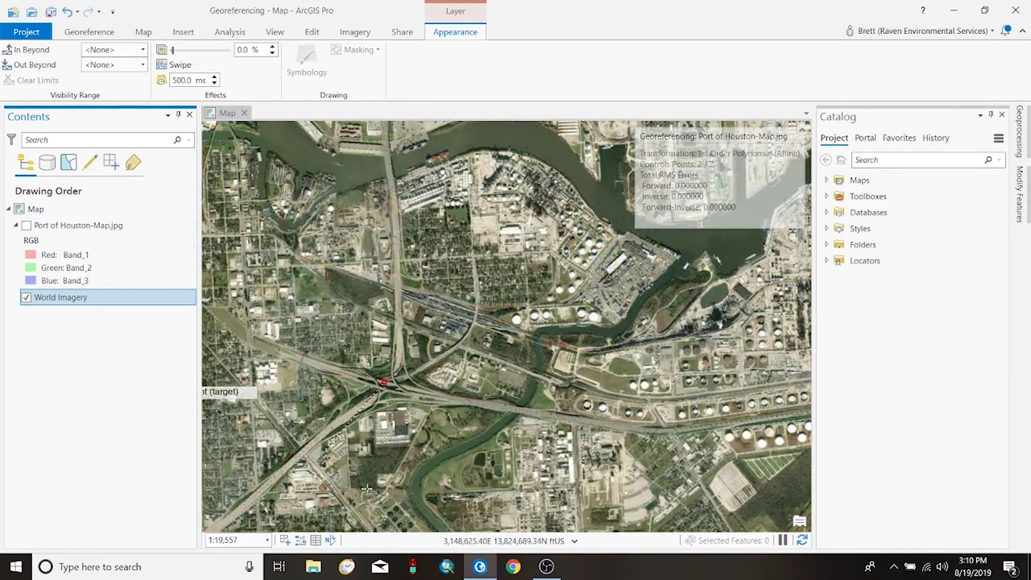
pyautogui.click(384, 383)
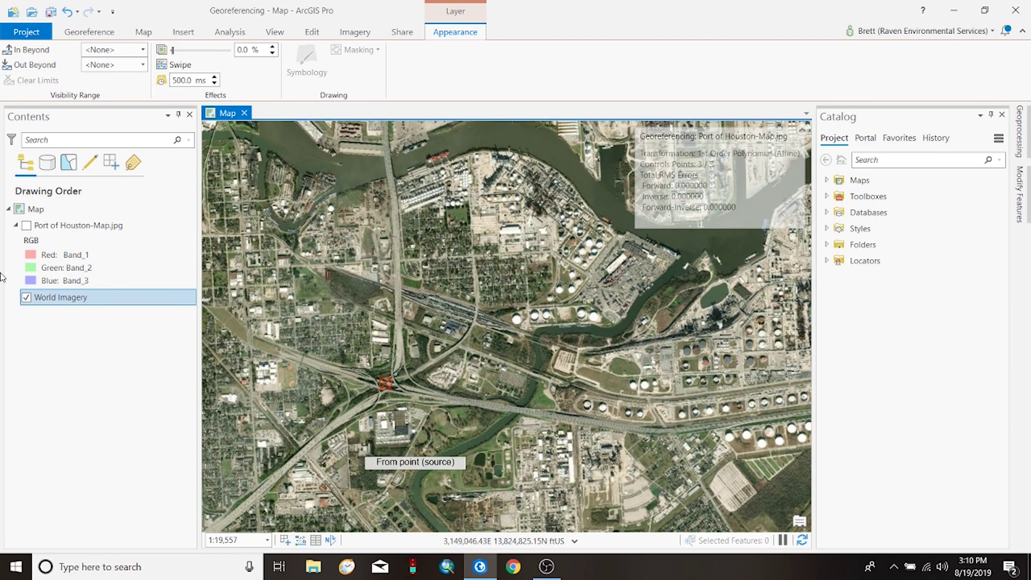
pyautogui.click(26, 226)
pyautogui.scroll(-4, 298, 207)
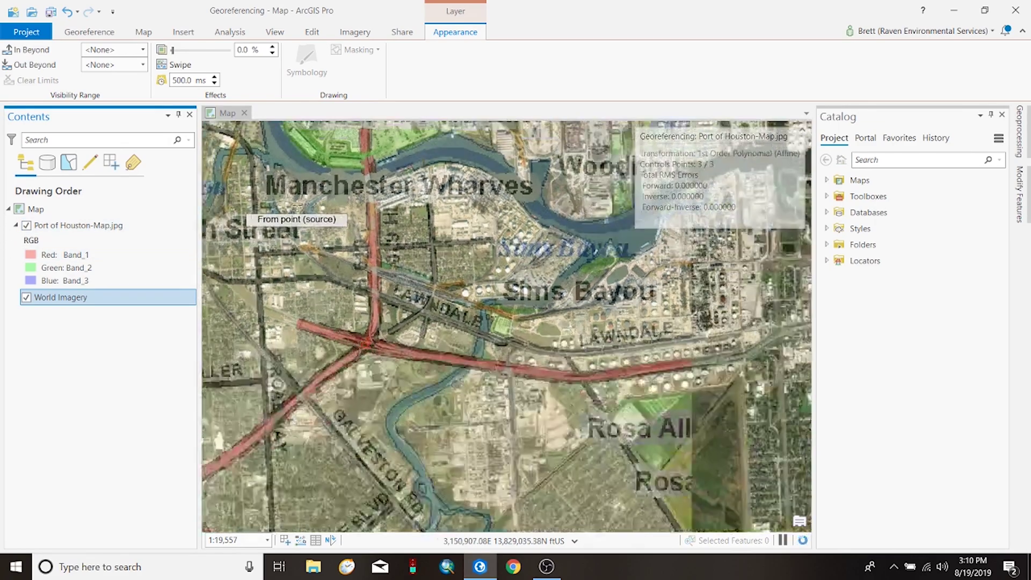
pyautogui.scroll(-3, 295, 203)
pyautogui.scroll(2, 279, 215)
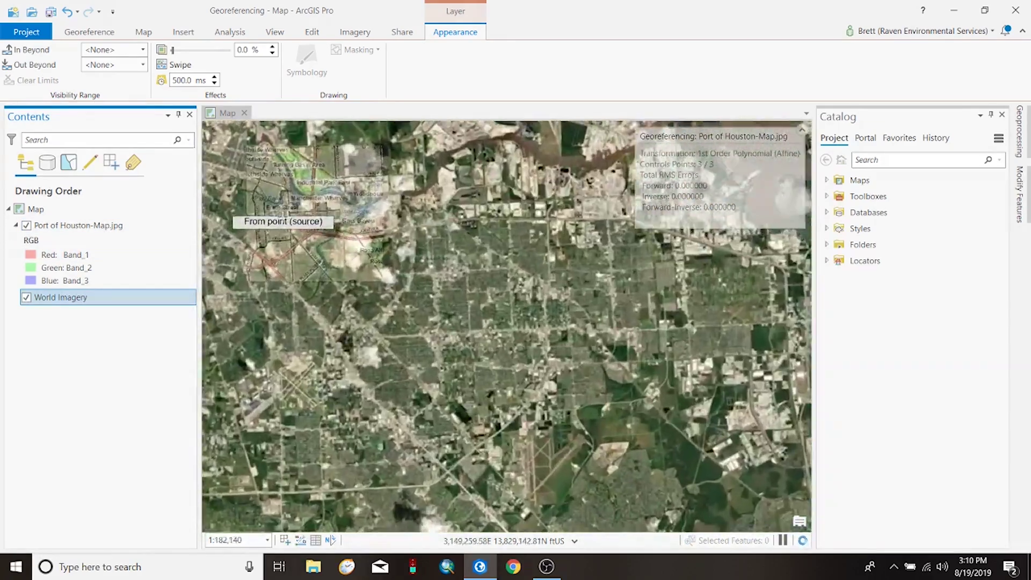
pyautogui.scroll(7, 395, 457)
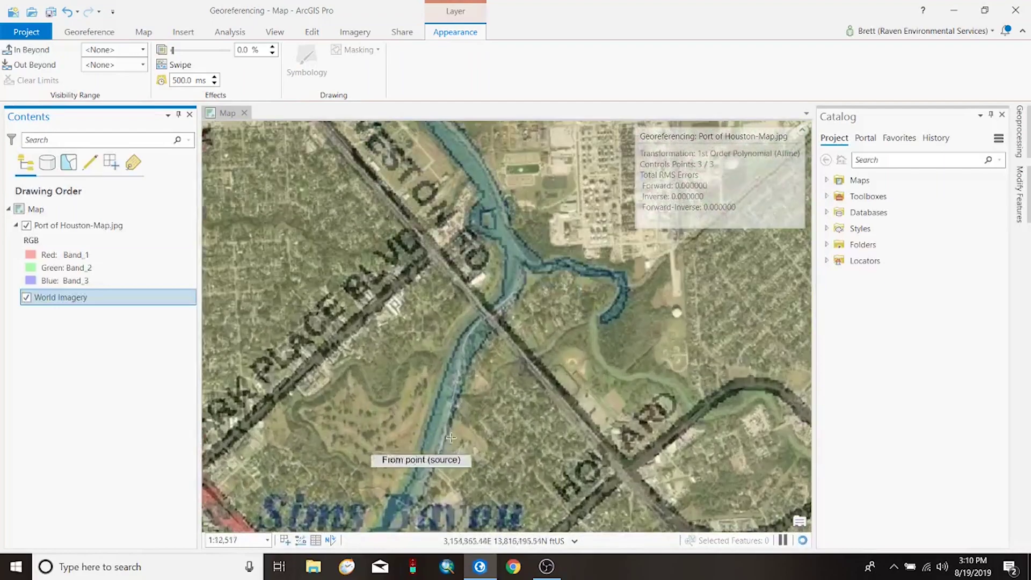
pyautogui.scroll(-3, 446, 456)
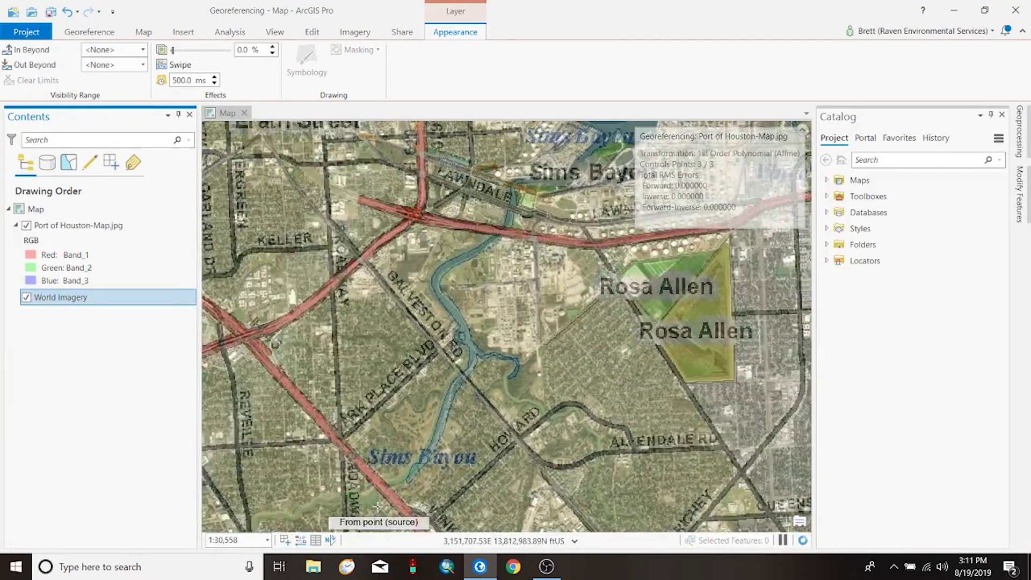
pyautogui.scroll(-2, 436, 378)
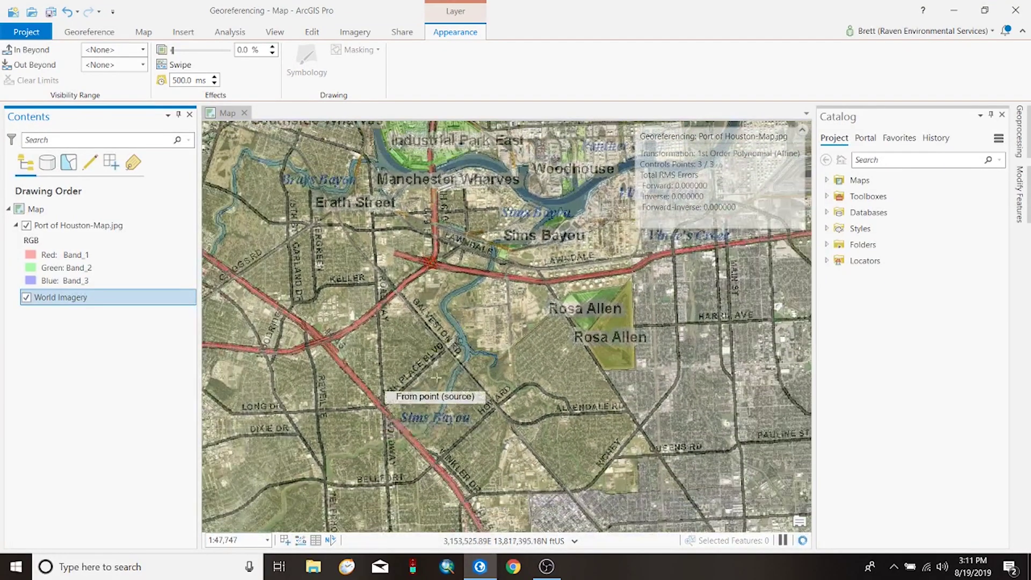
pyautogui.scroll(-3, 436, 379)
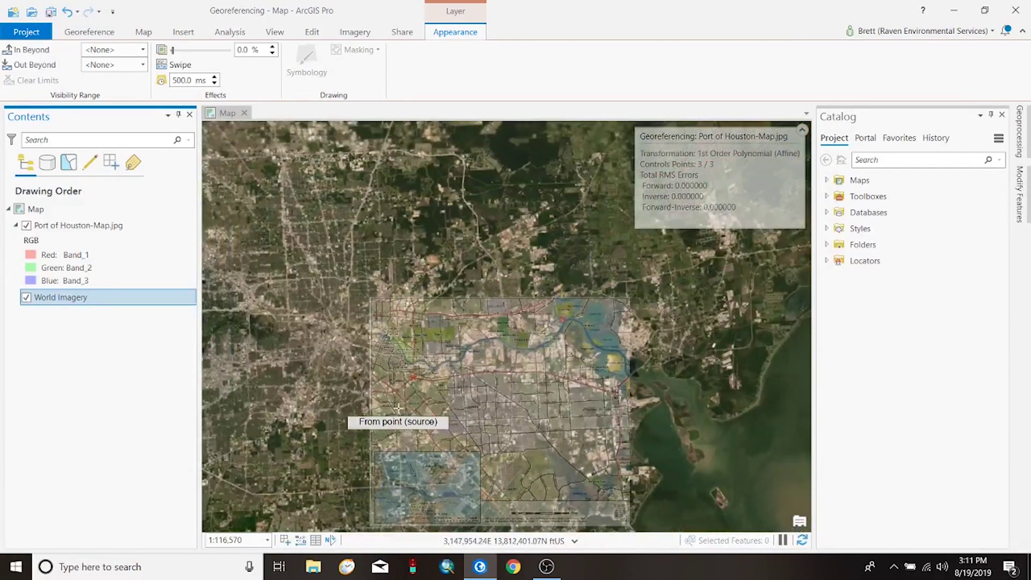
pyautogui.scroll(4, 620, 278)
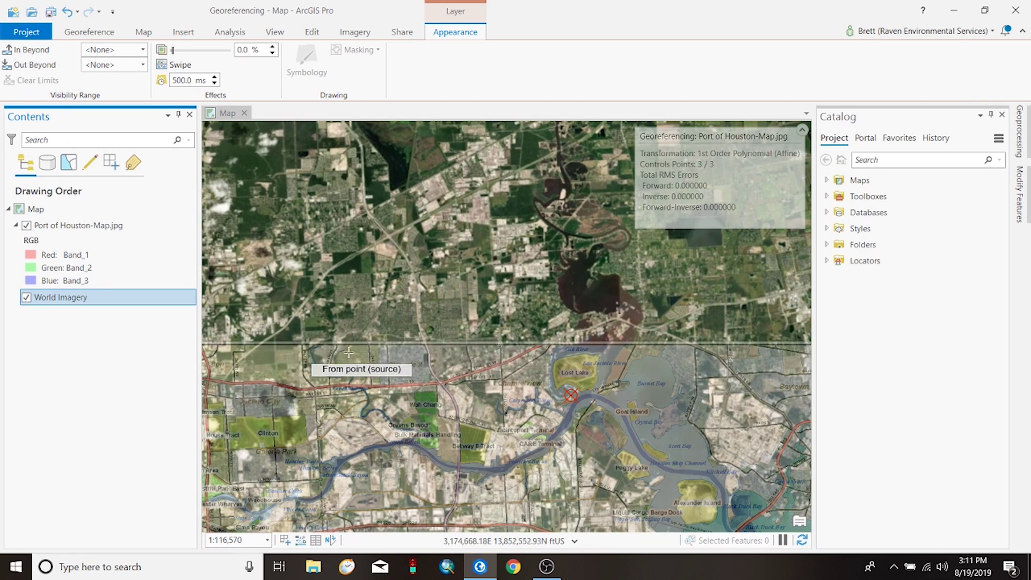
pyautogui.scroll(-2, 348, 353)
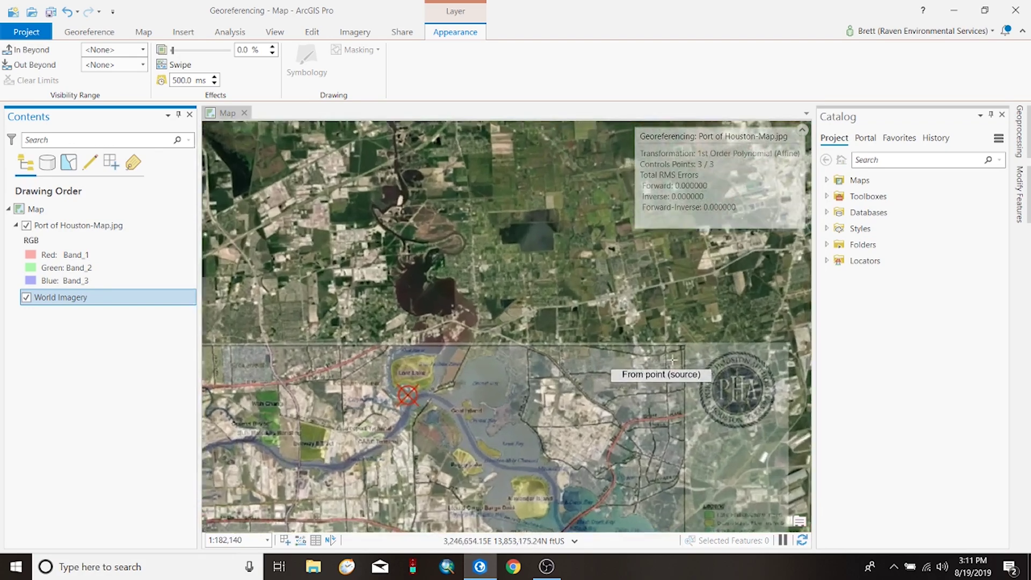
pyautogui.scroll(-2, 478, 212)
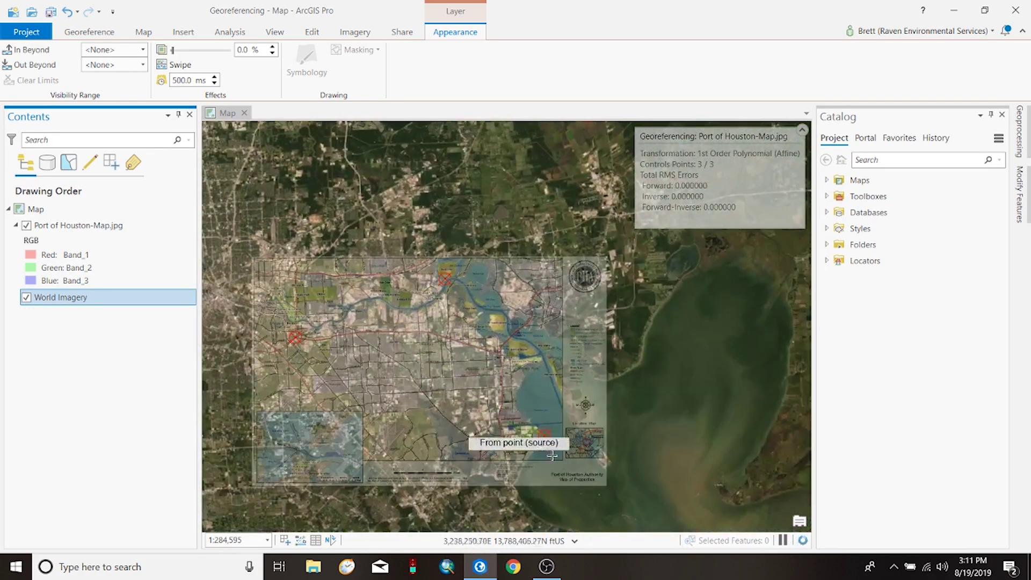
pyautogui.scroll(6, 516, 502)
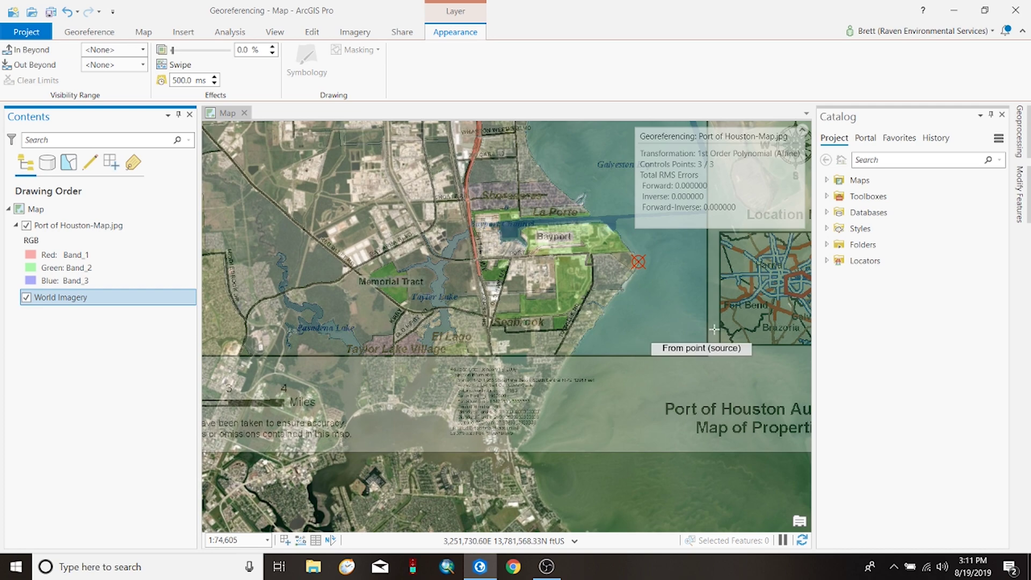
pyautogui.press('Left')
pyautogui.press('Left')
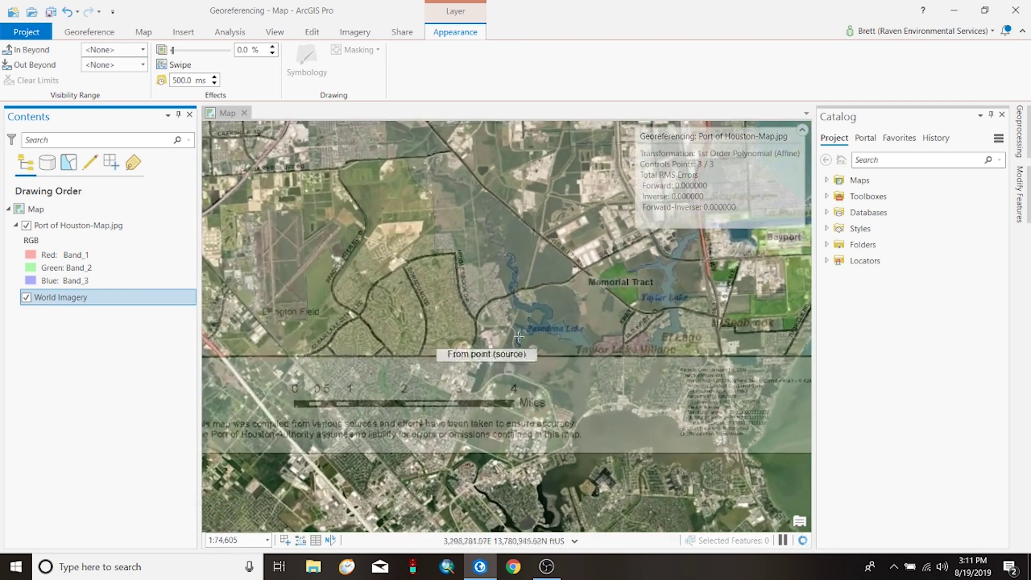
pyautogui.scroll(2, 241, 349)
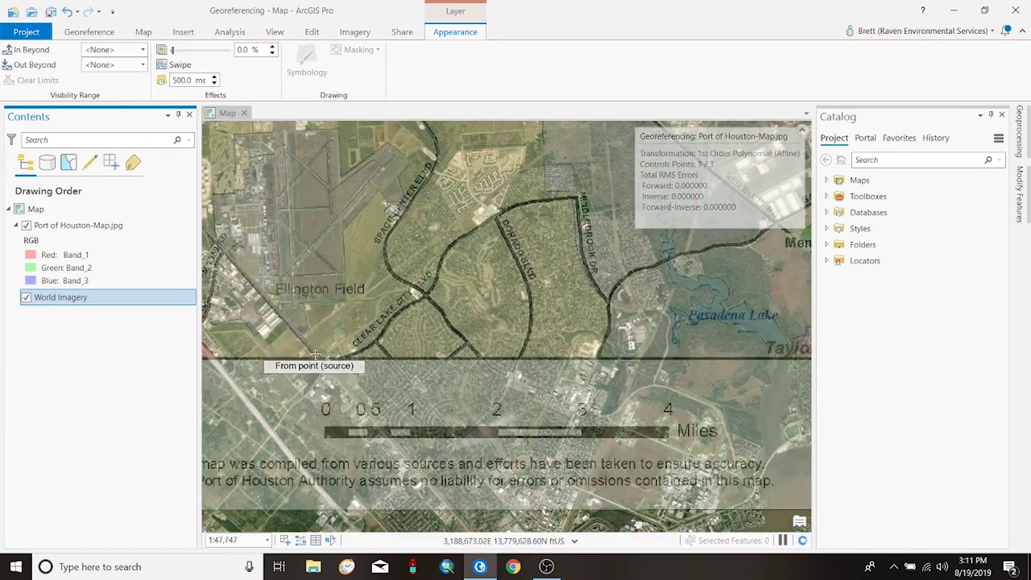
pyautogui.scroll(-2, 513, 318)
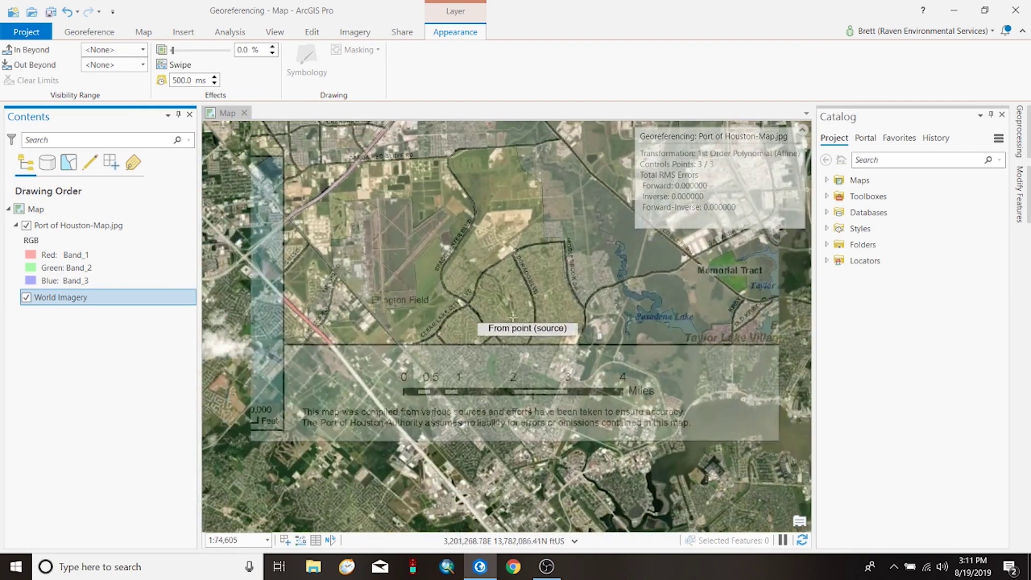
pyautogui.scroll(-2, 271, 492)
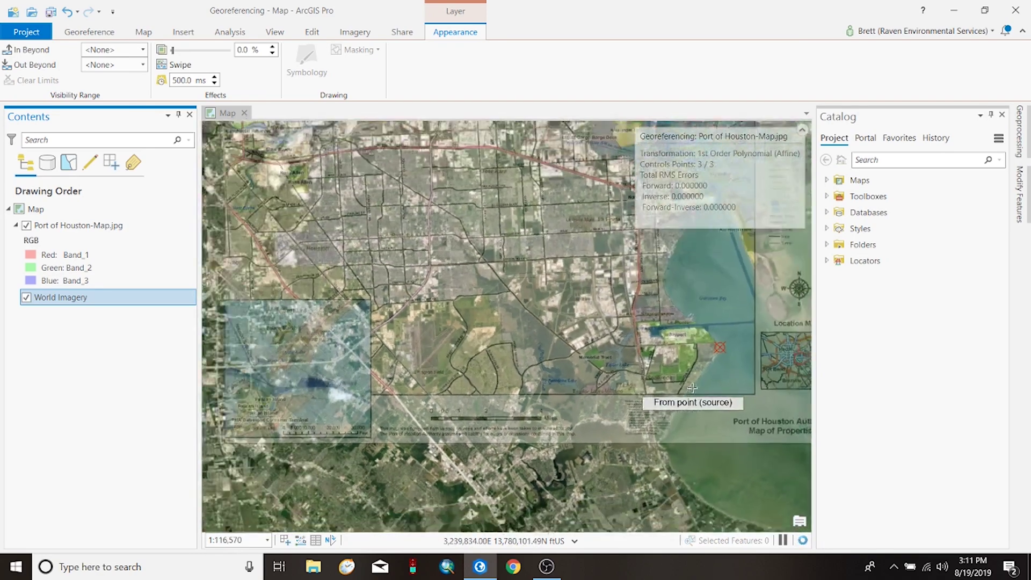
pyautogui.scroll(-2, 534, 325)
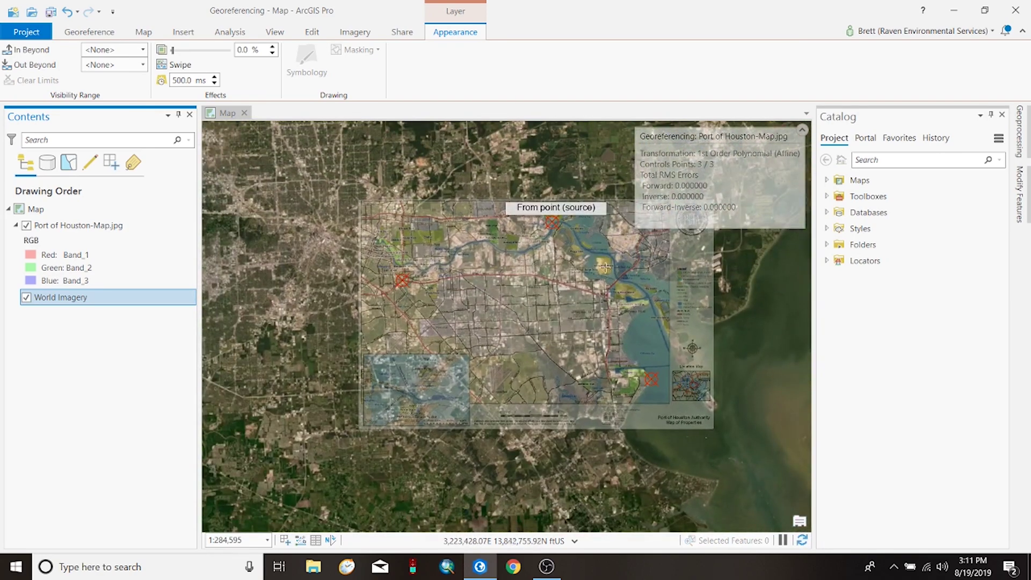
pyautogui.scroll(1, 606, 267)
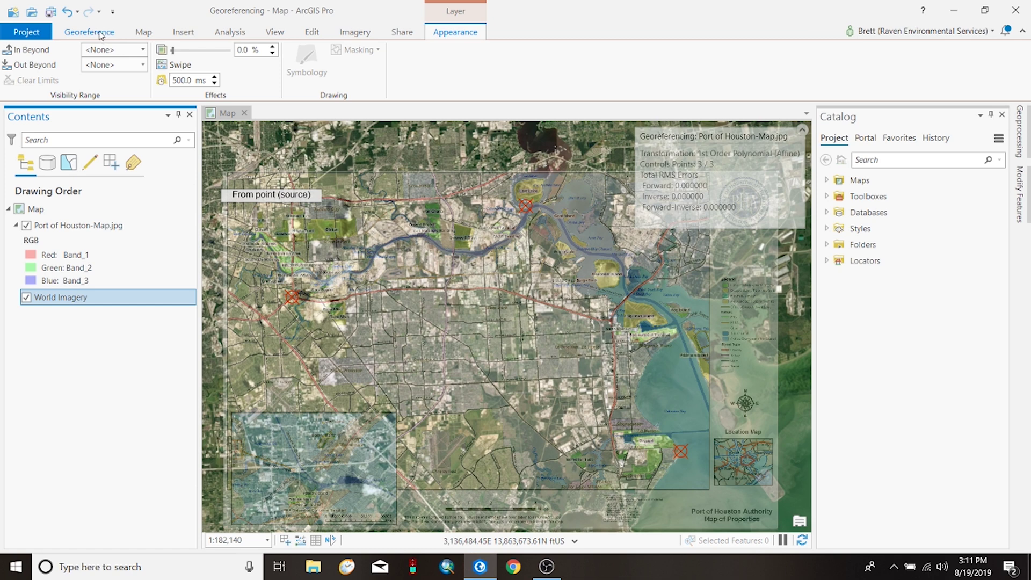
# Save the Port of Houston map's georeferencing and close the Georeference session
pyautogui.click(91, 32)
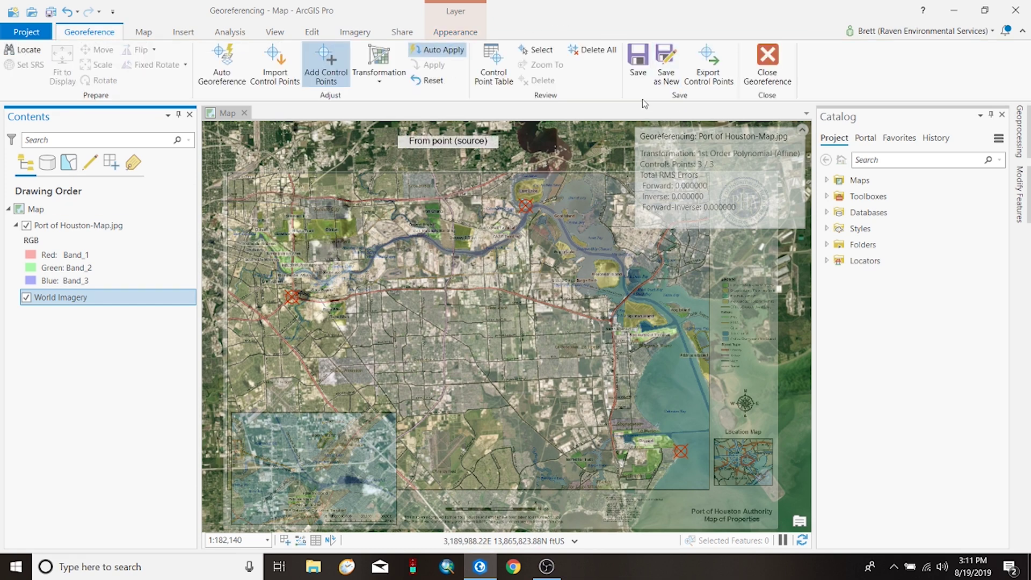
pyautogui.click(638, 73)
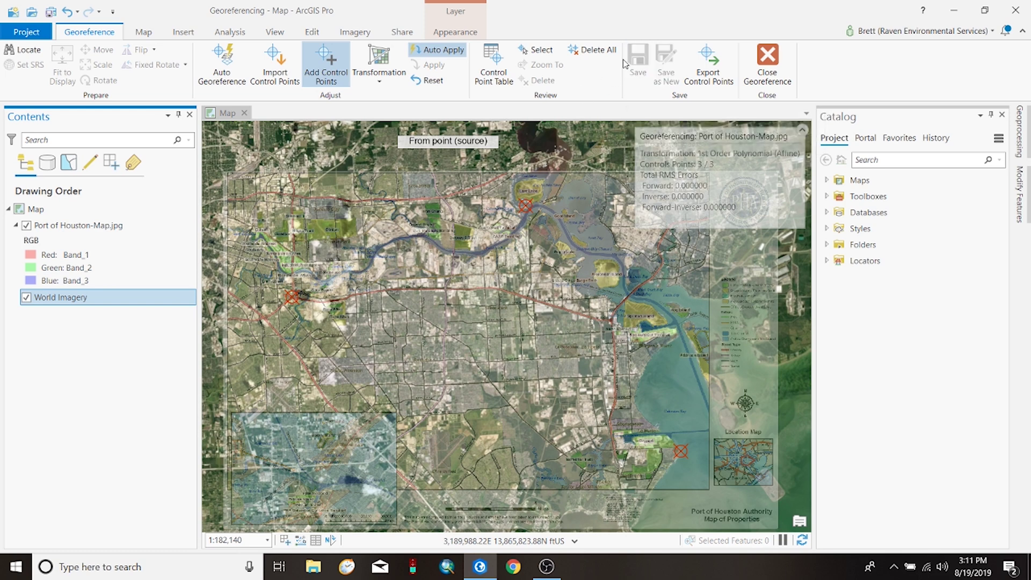
pyautogui.click(767, 64)
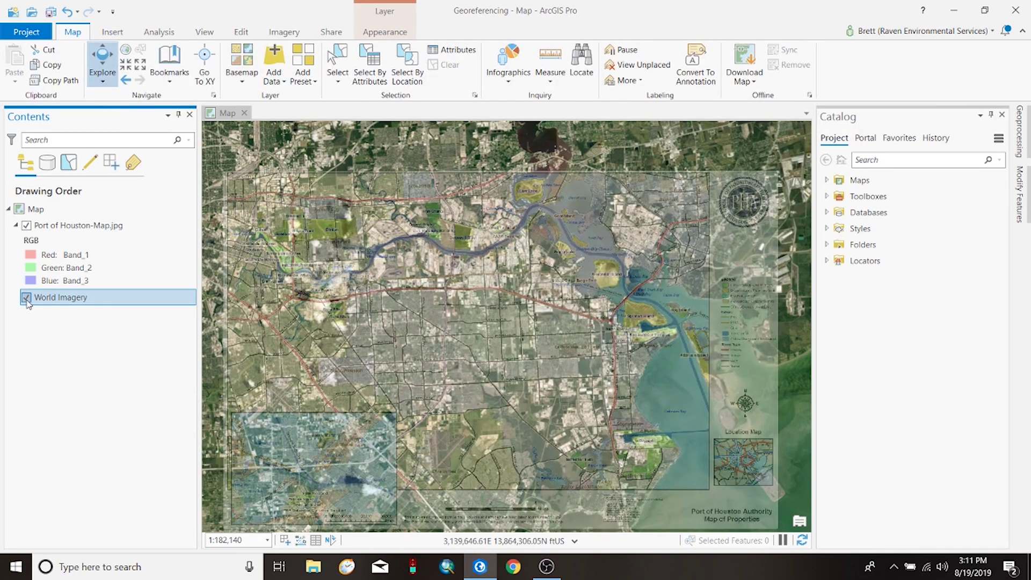
# Hide World Imagery and set Port of Houston-Map.jpg transparency to 0%
pyautogui.click(26, 297)
pyautogui.click(48, 226)
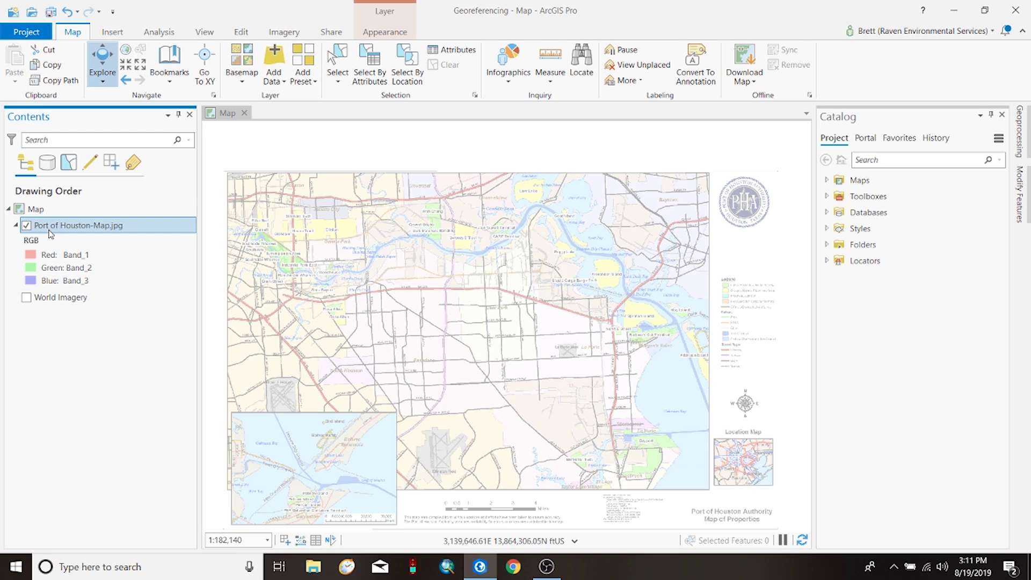
pyautogui.click(385, 33)
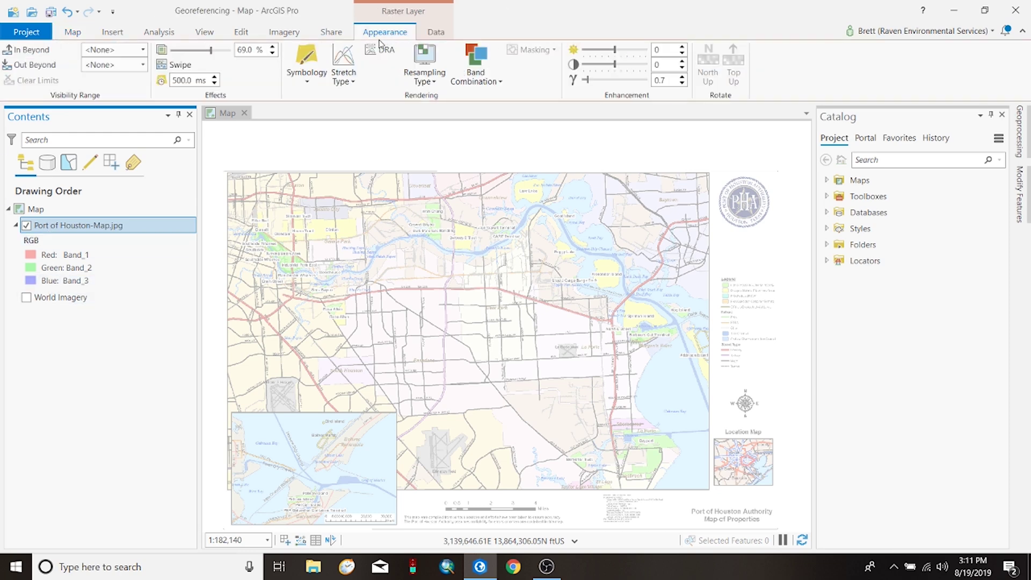
pyautogui.moveTo(189, 57); pyautogui.dragTo(133, 60)
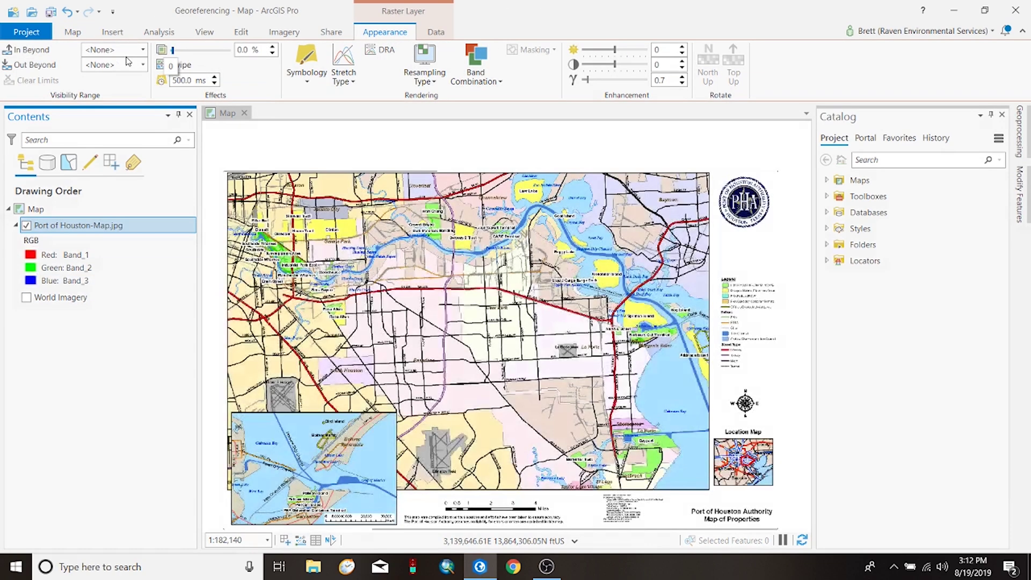
# Zoom and pan to recentre the Port of Houston map in the view
pyautogui.scroll(-2, 763, 183)
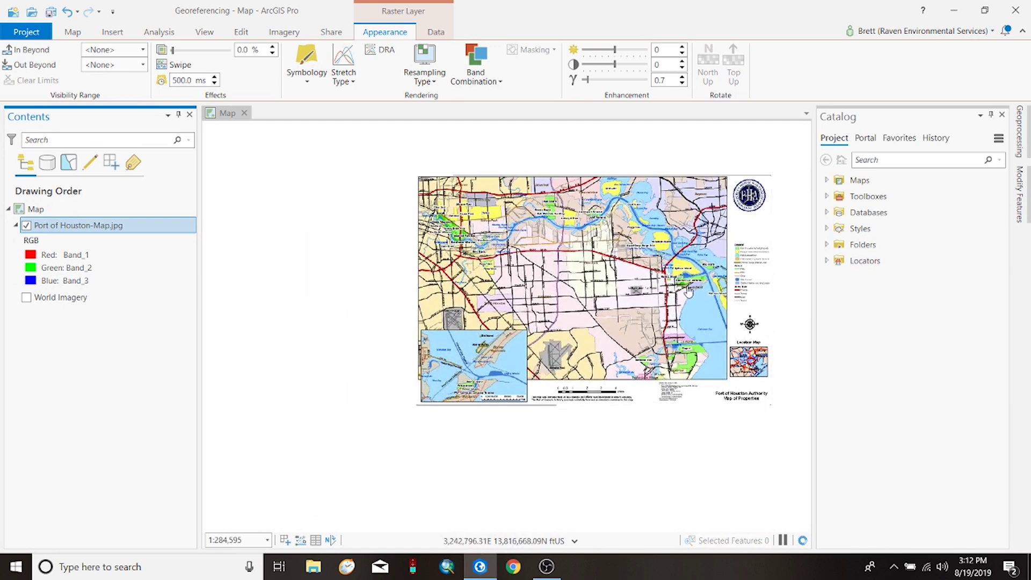
pyautogui.scroll(2, 800, 262)
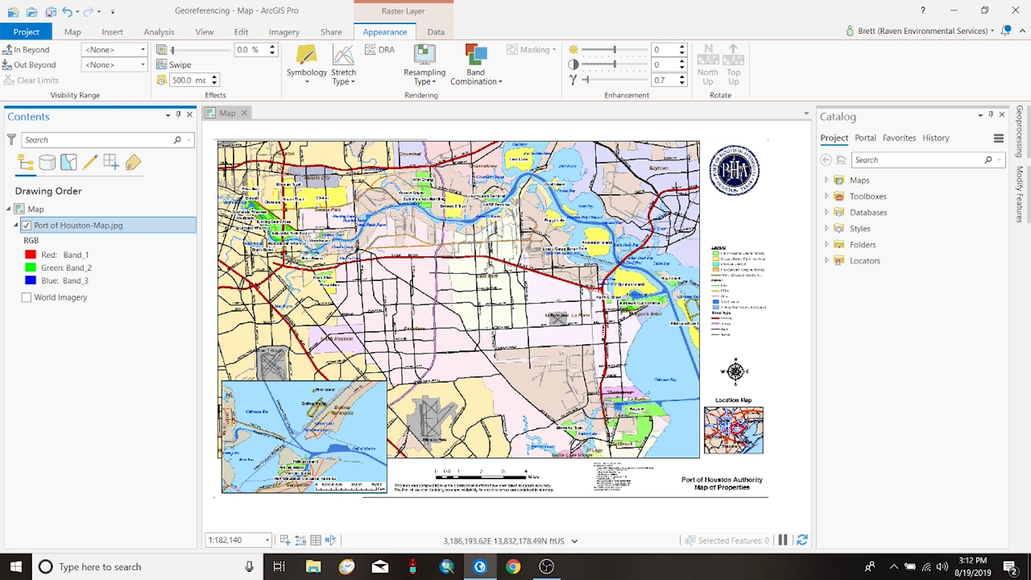
pyautogui.moveTo(356, 215); pyautogui.dragTo(362, 218)
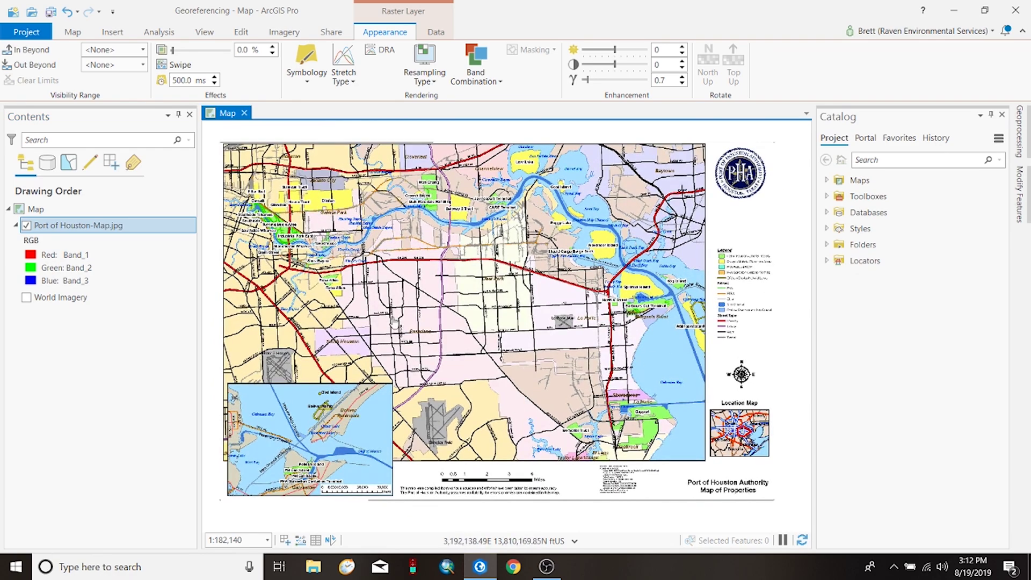
pyautogui.moveTo(395, 323); pyautogui.dragTo(528, 331)
pyautogui.moveTo(386, 271)
pyautogui.mouseDown()
pyautogui.moveTo(416, 274)
pyautogui.moveTo(386, 273)
pyautogui.moveTo(399, 269)
pyautogui.mouseUp()
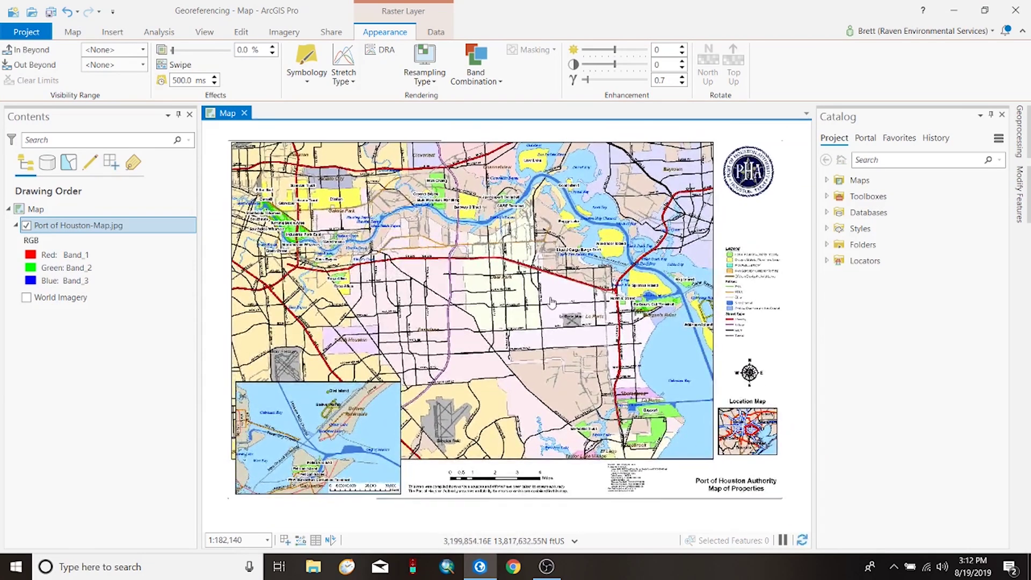